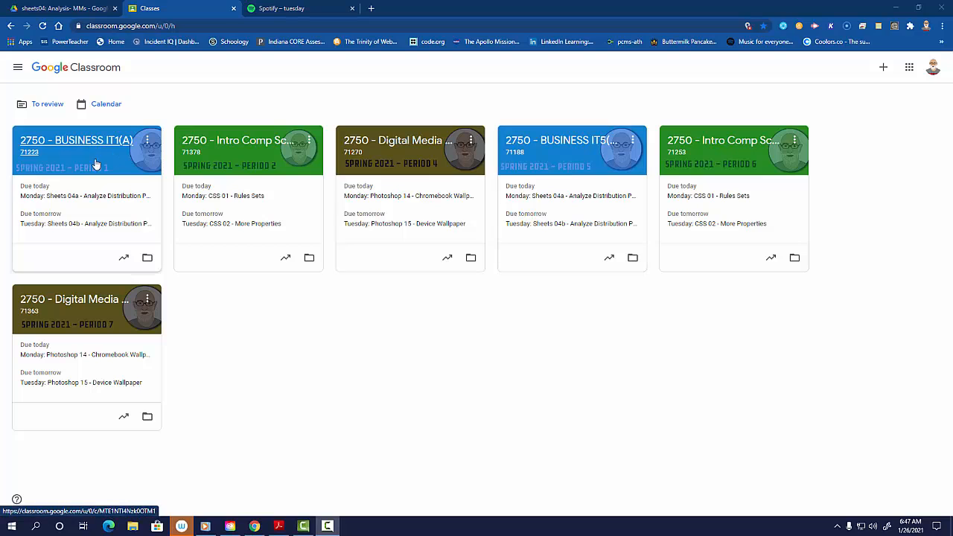
Open the classwork of the period 5 Business IT class and expand the assignment "Tuesday: Sheets 04b - Analyze Distribution"
click(571, 171)
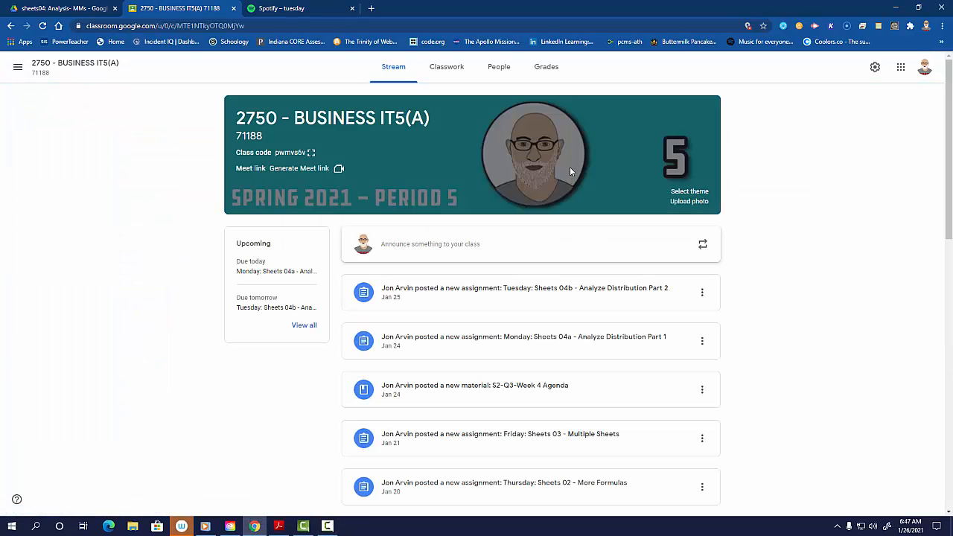
click(455, 67)
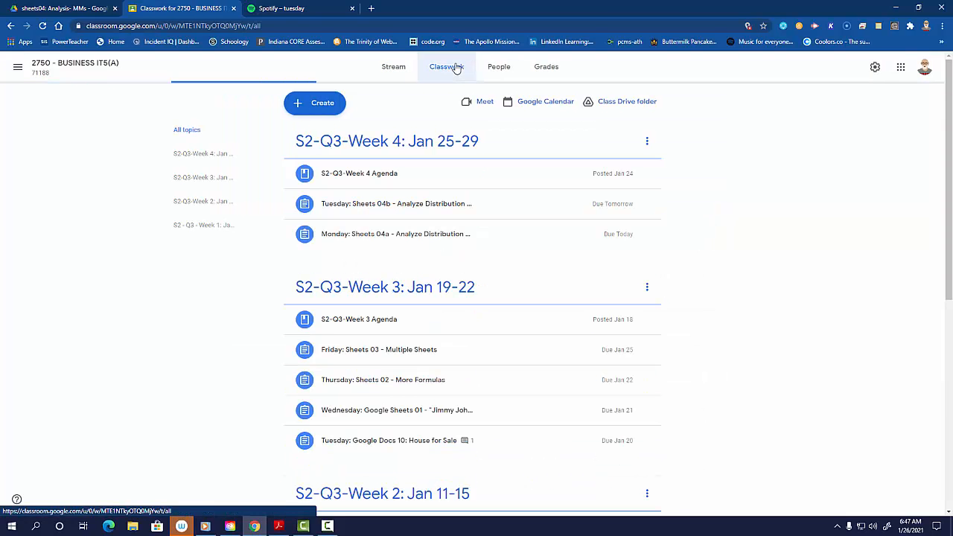
click(350, 214)
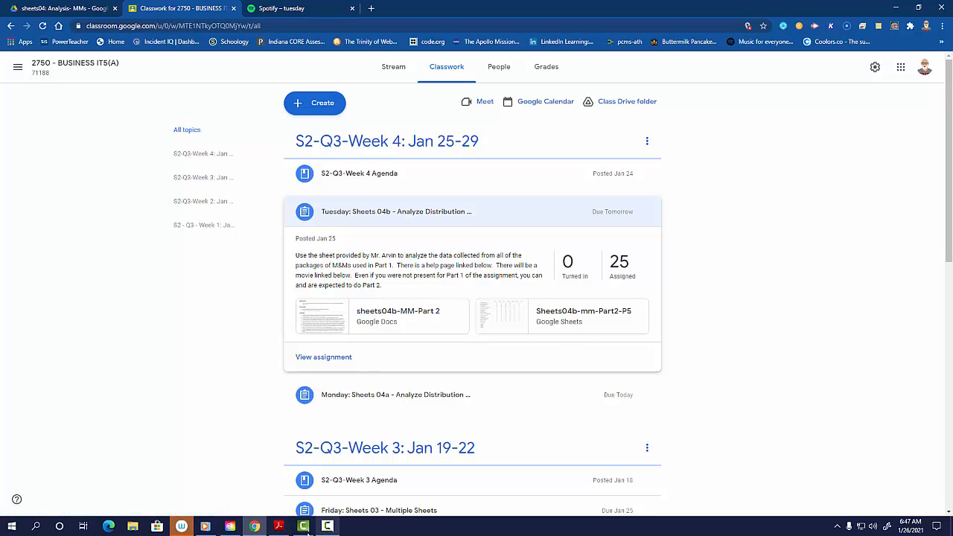
Switch to Adobe Acrobat Reader and read the Get Started and Formulas instructions in sheets04b-MM-Part 2.pdf, then minimize it
click(279, 526)
scroll(333, 379, down, 1)
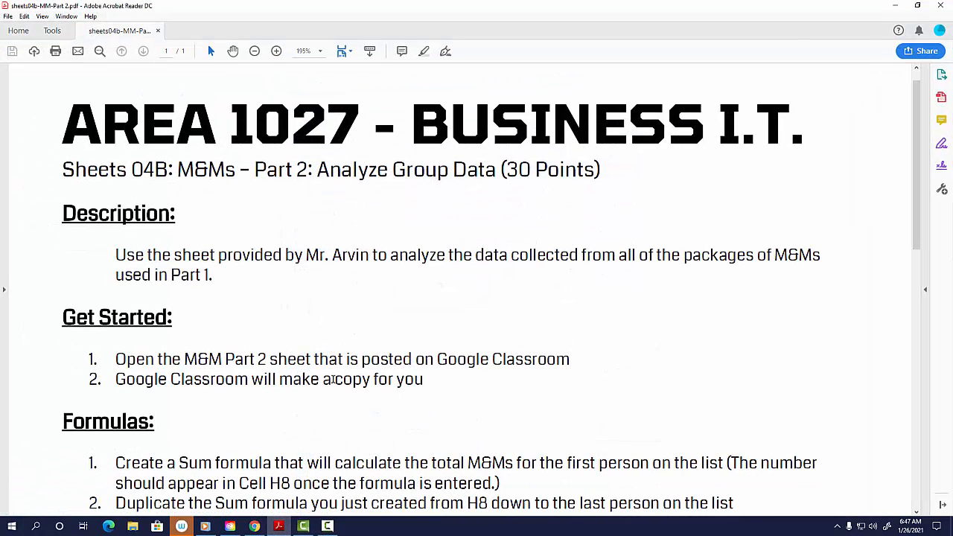
scroll(191, 251, down, 1)
scroll(163, 312, down, 2)
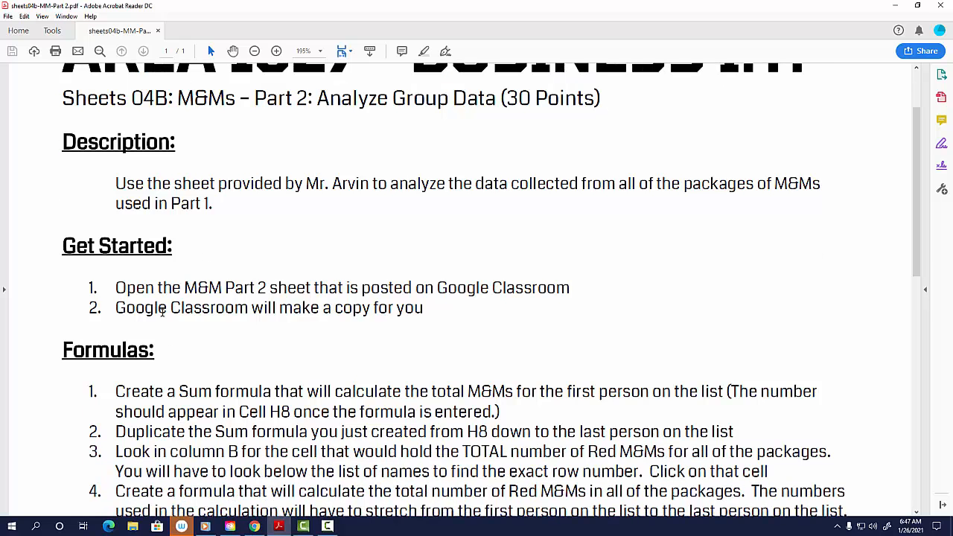
double_click(183, 289)
scroll(228, 332, down, 4)
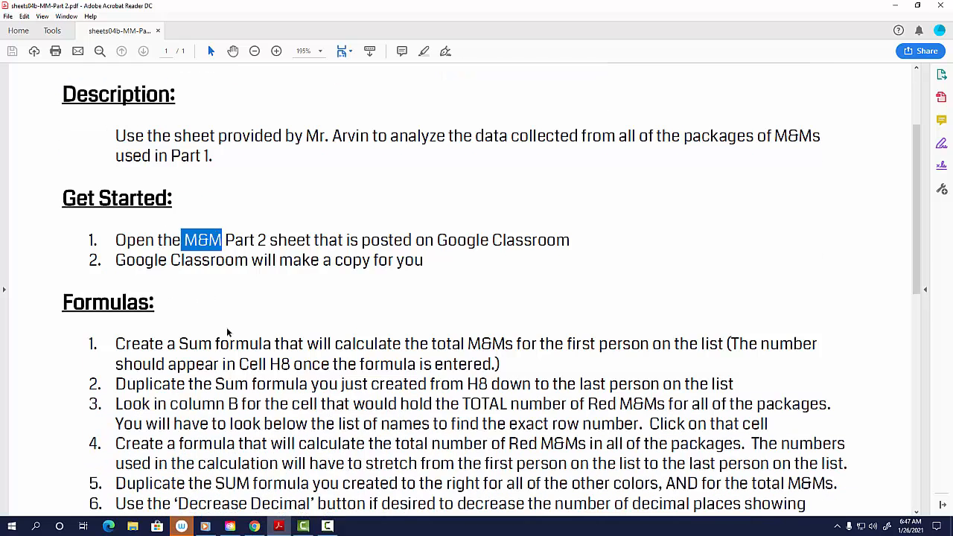
scroll(227, 330, down, 9)
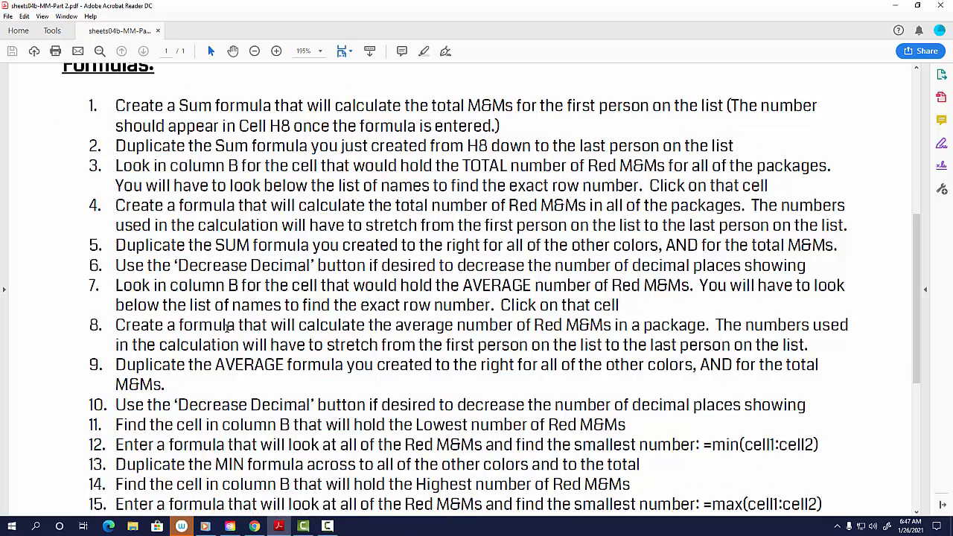
scroll(227, 330, down, 5)
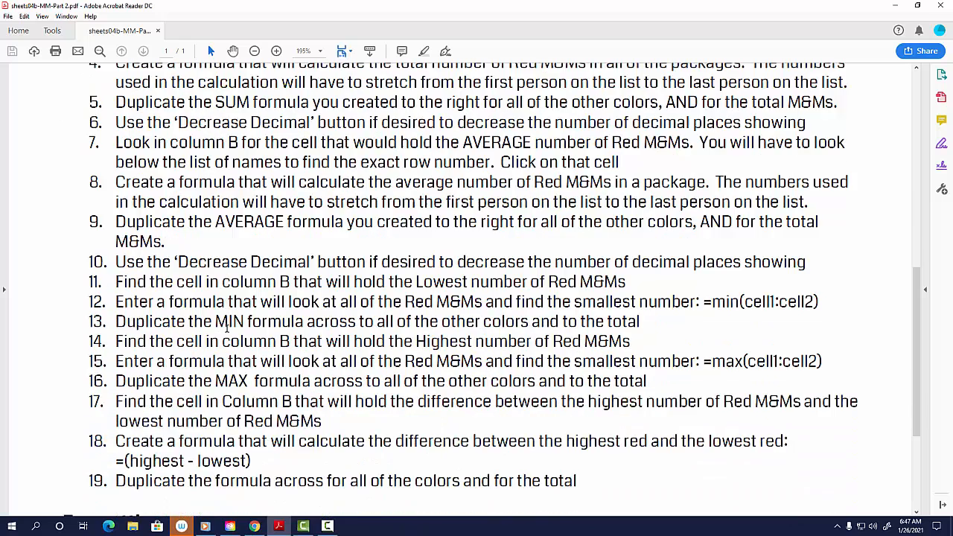
scroll(227, 330, up, 3)
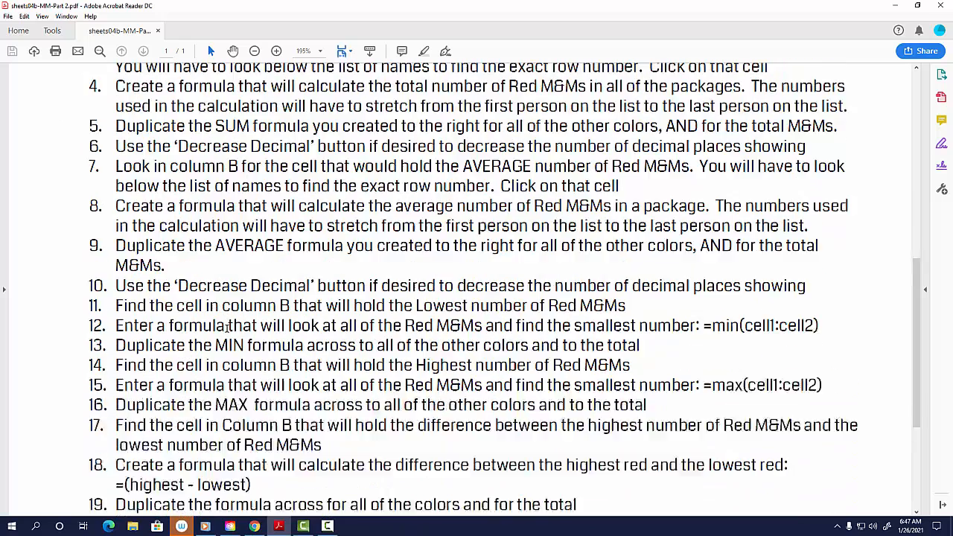
scroll(227, 330, up, 4)
scroll(227, 330, down, 8)
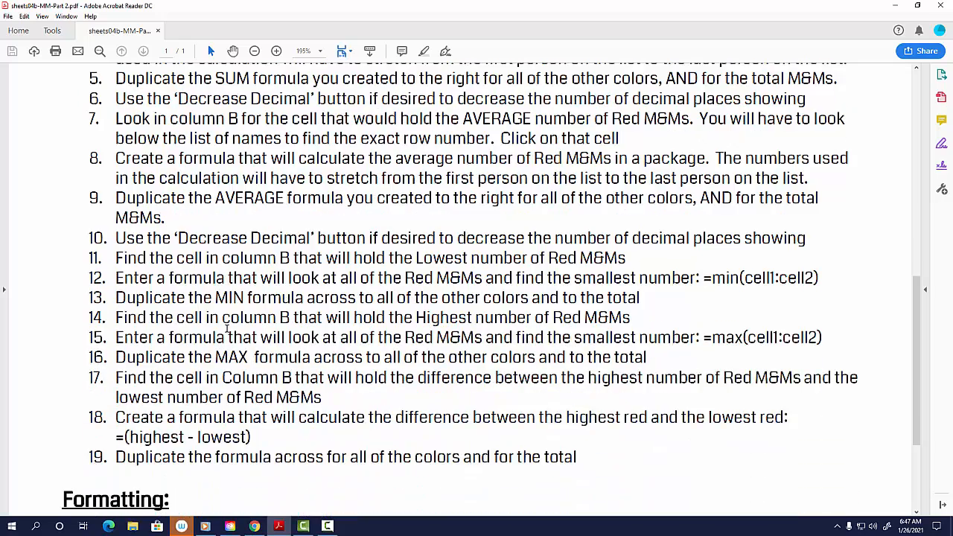
scroll(227, 330, up, 2)
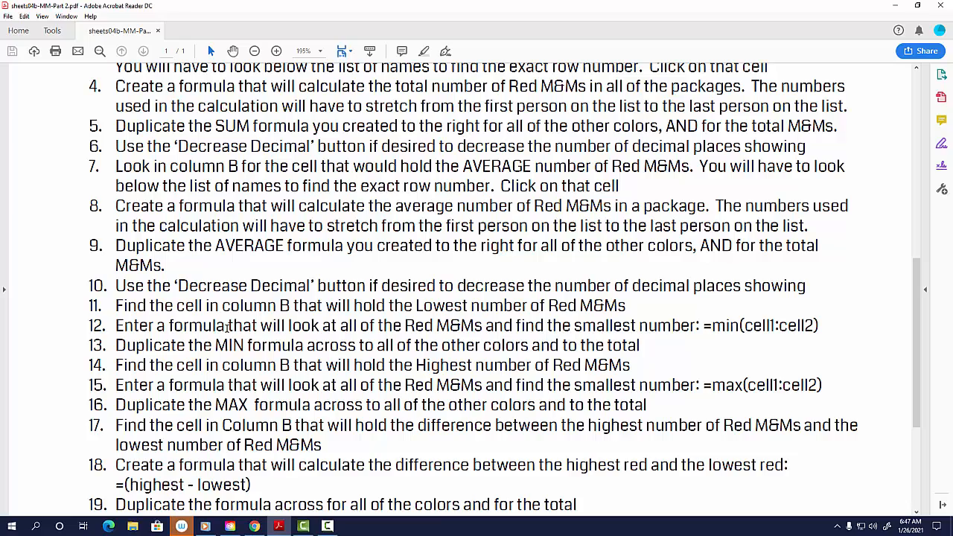
scroll(227, 328, up, 16)
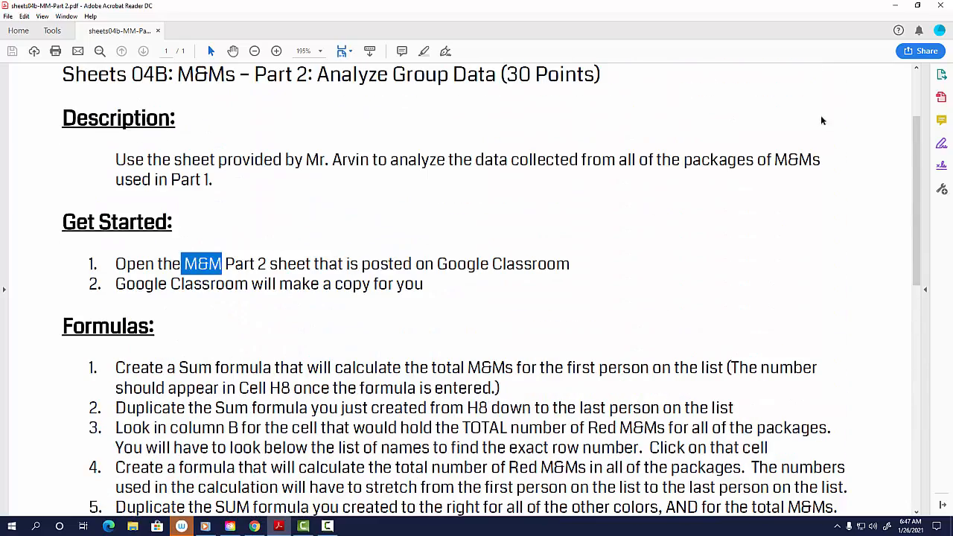
click(895, 6)
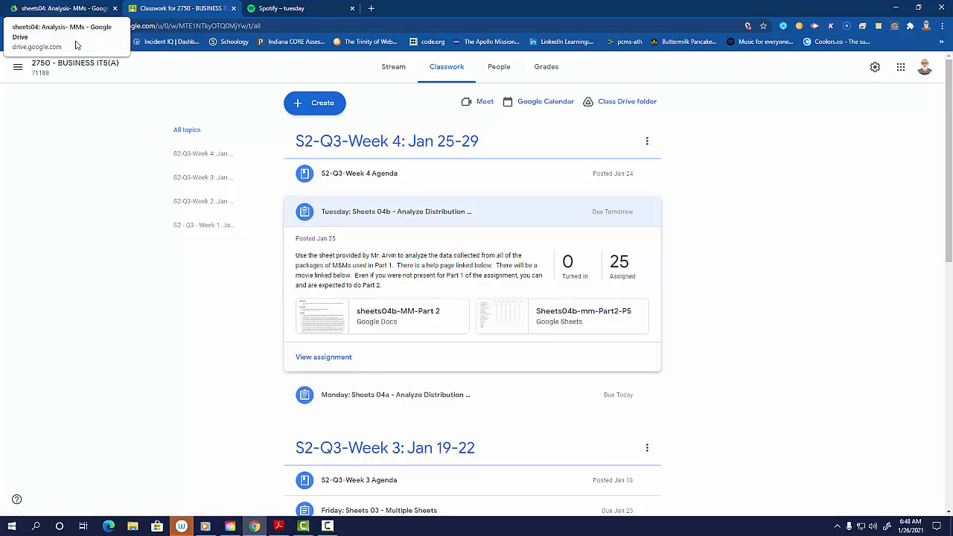
Open the assignment's Sheets04b-mm-Part2-P5 spreadsheet and make a copy named "Copy of Sheets04b-mm-Part2-P5" in the sheets04: Analysis- MMs folder
click(506, 315)
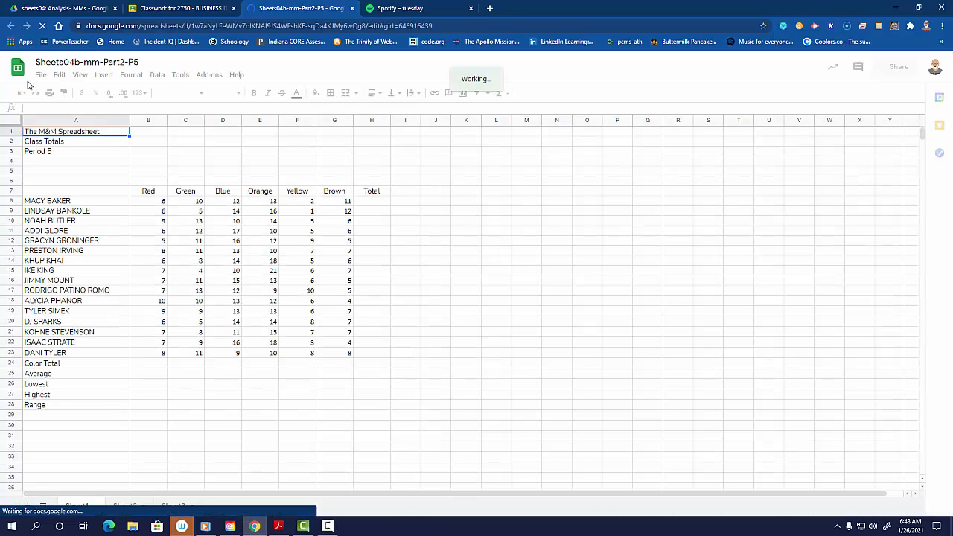
click(40, 75)
click(72, 166)
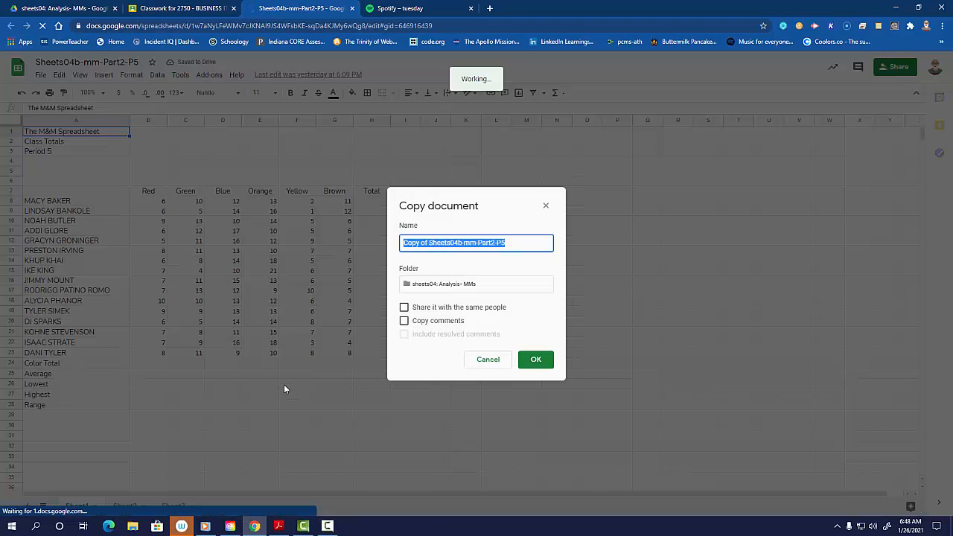
click(544, 360)
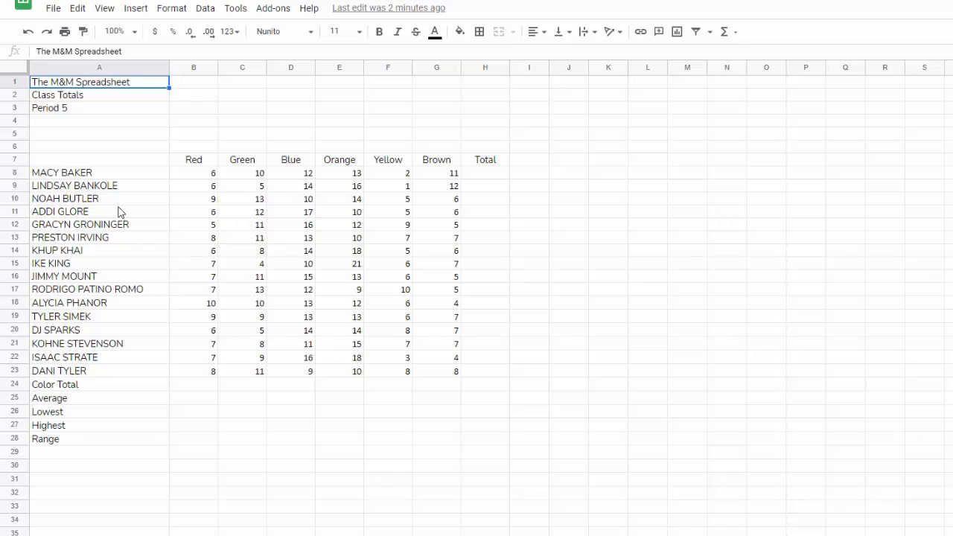
Examine the first and last names in the class list and their Red counts in B8 and B23
click(56, 177)
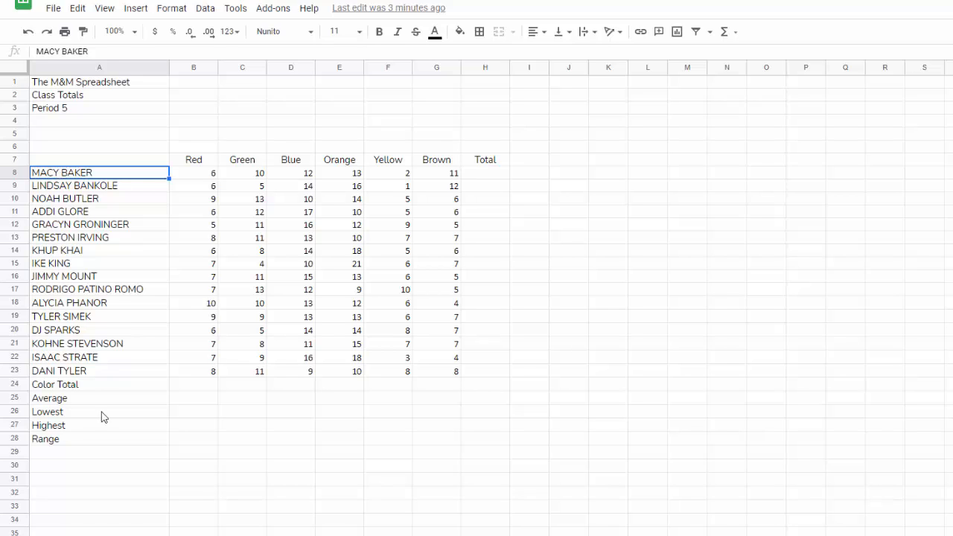
click(76, 375)
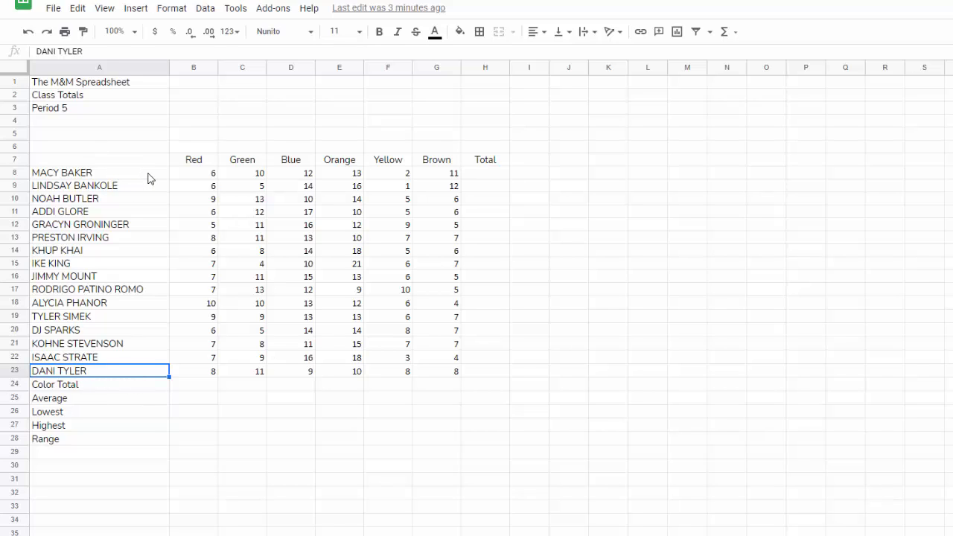
click(189, 176)
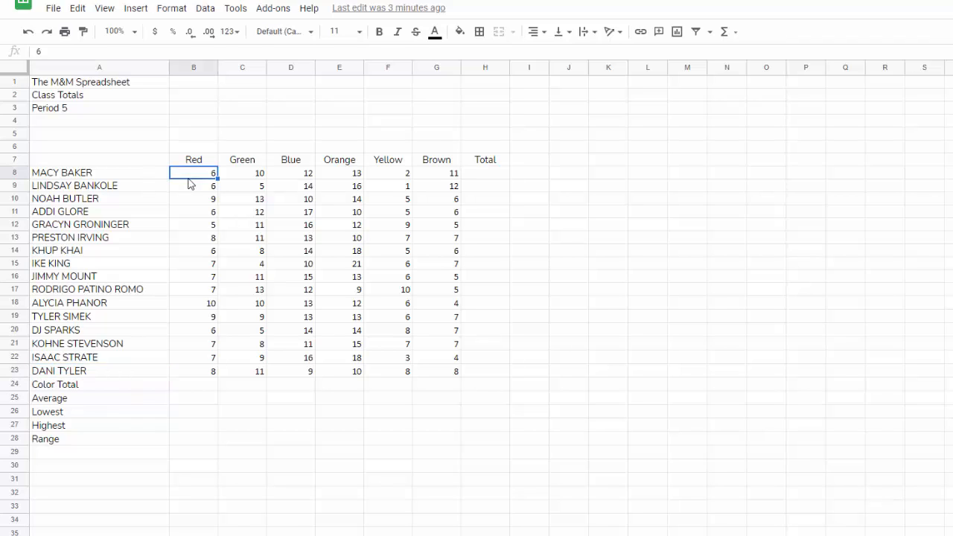
click(199, 375)
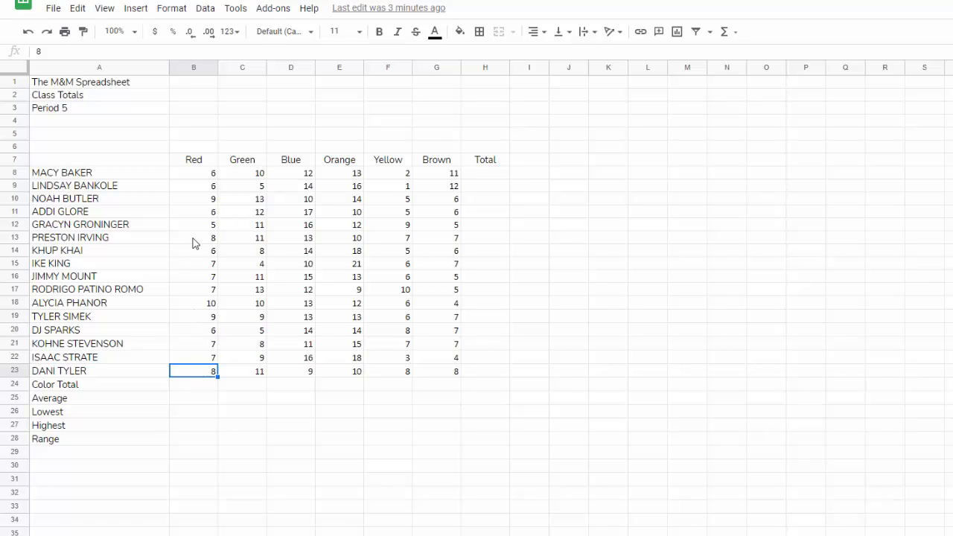
click(200, 174)
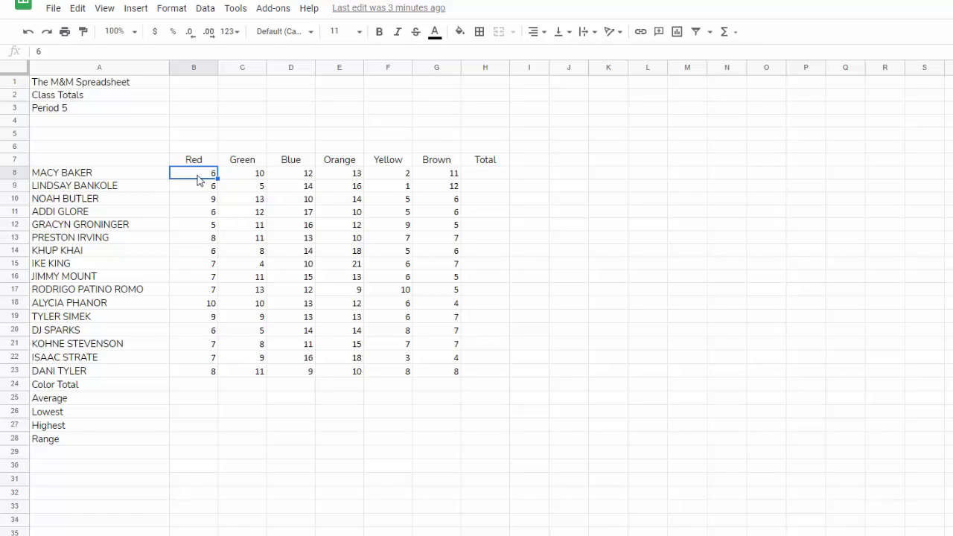
click(197, 373)
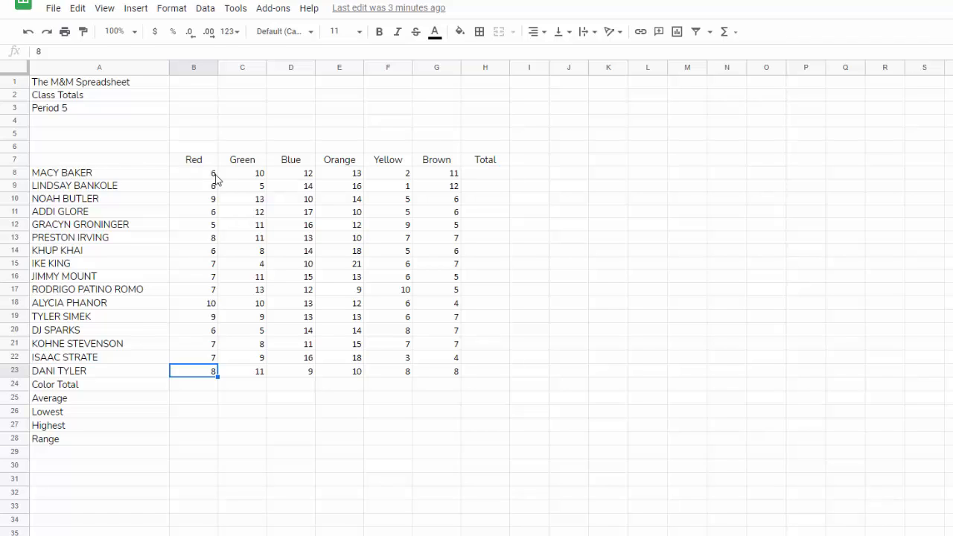
Sum B8:G8 into Total cell H8 and accept the suggested autofill of the formula down to H28
click(195, 175)
drag(223, 179, 434, 174)
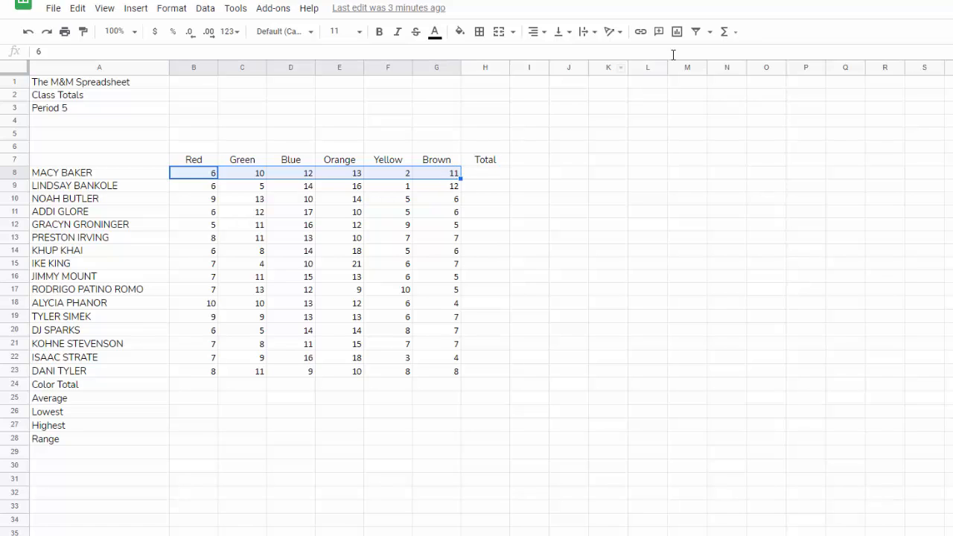
click(734, 36)
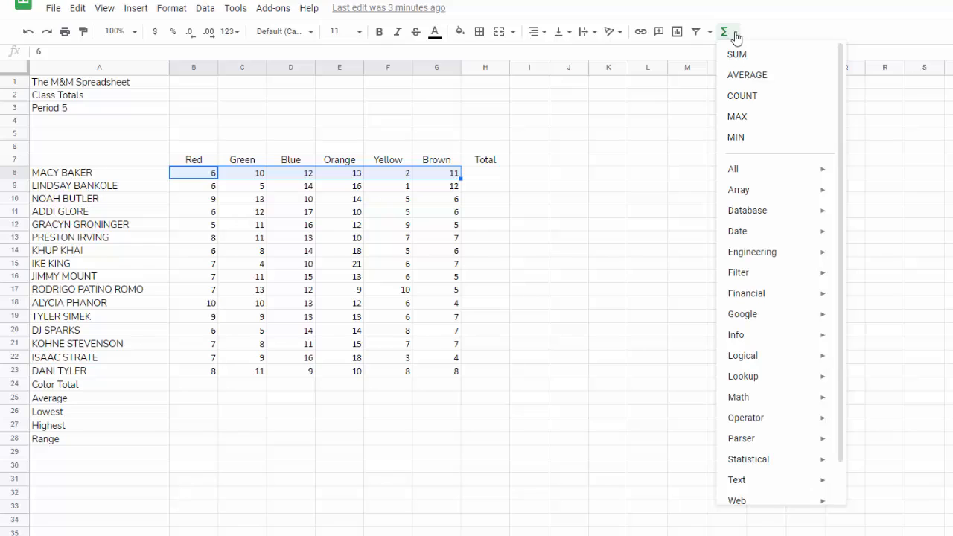
click(732, 56)
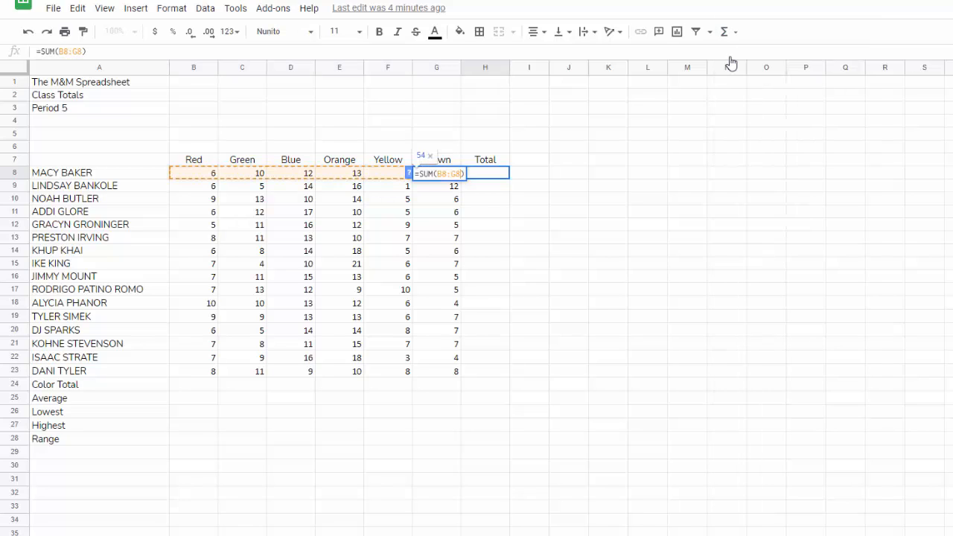
key(Return)
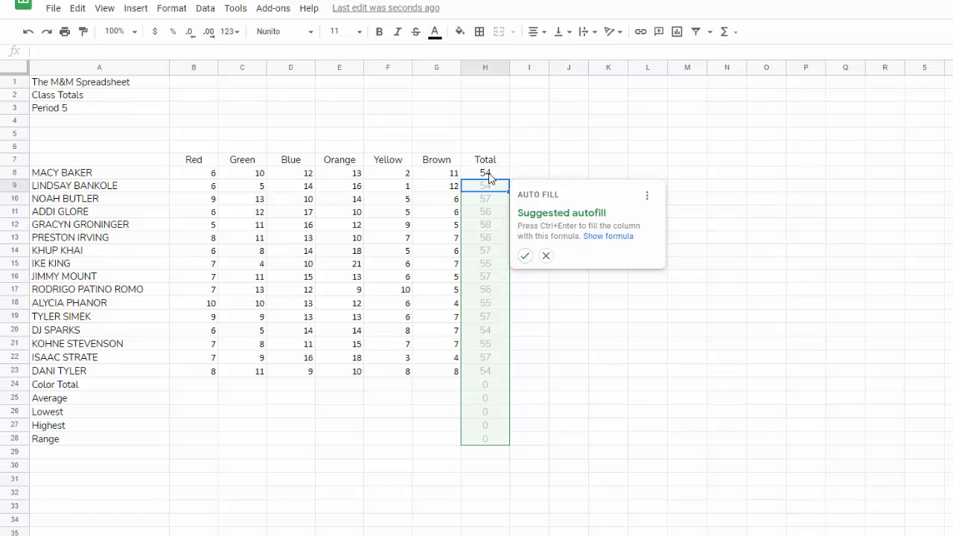
click(525, 257)
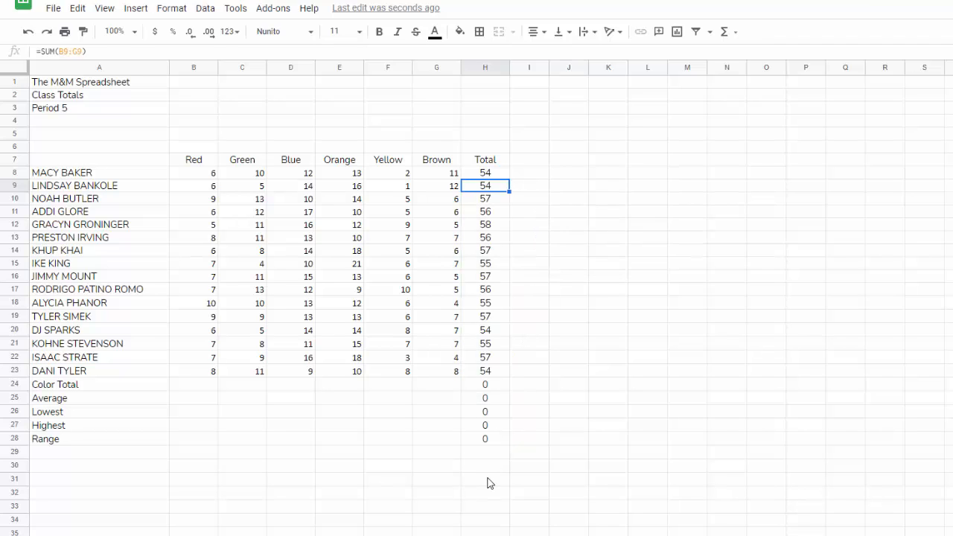
Check the SUM formulas in the Total column, comparing the cells in rows 8, 11, 12, 20 and 23
click(491, 175)
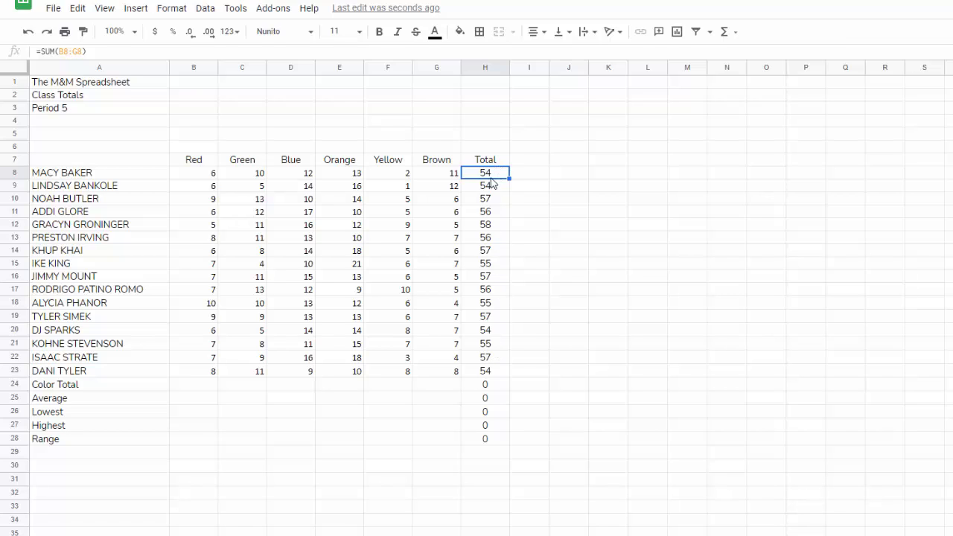
click(485, 335)
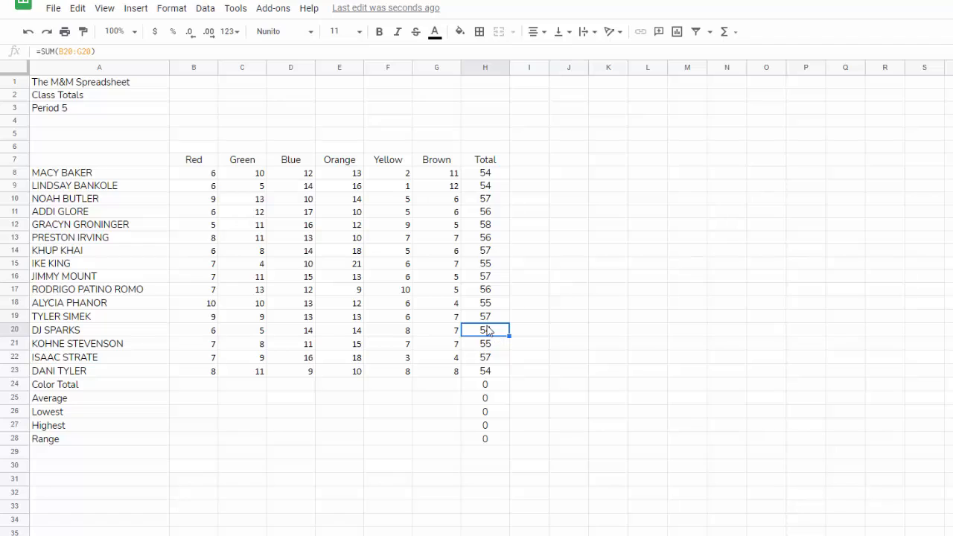
click(486, 371)
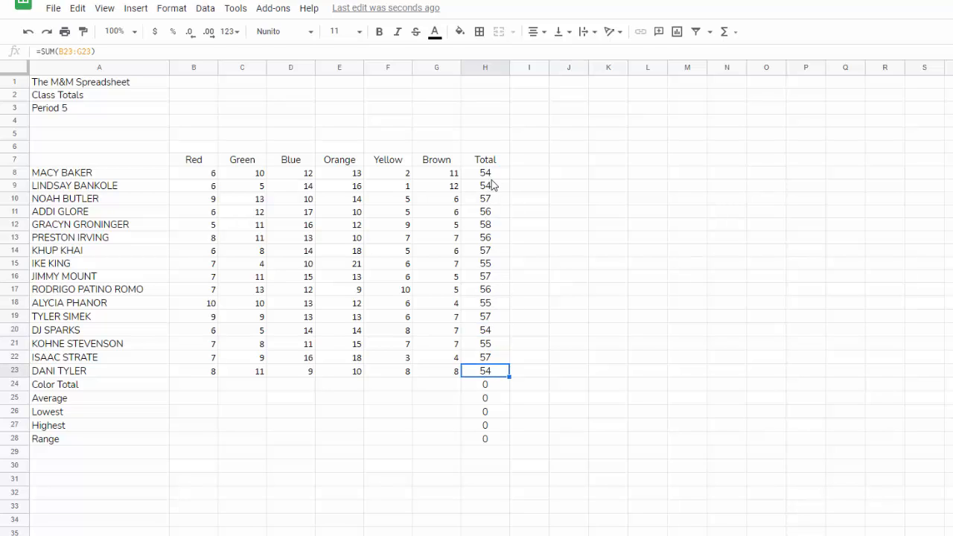
click(491, 184)
click(490, 177)
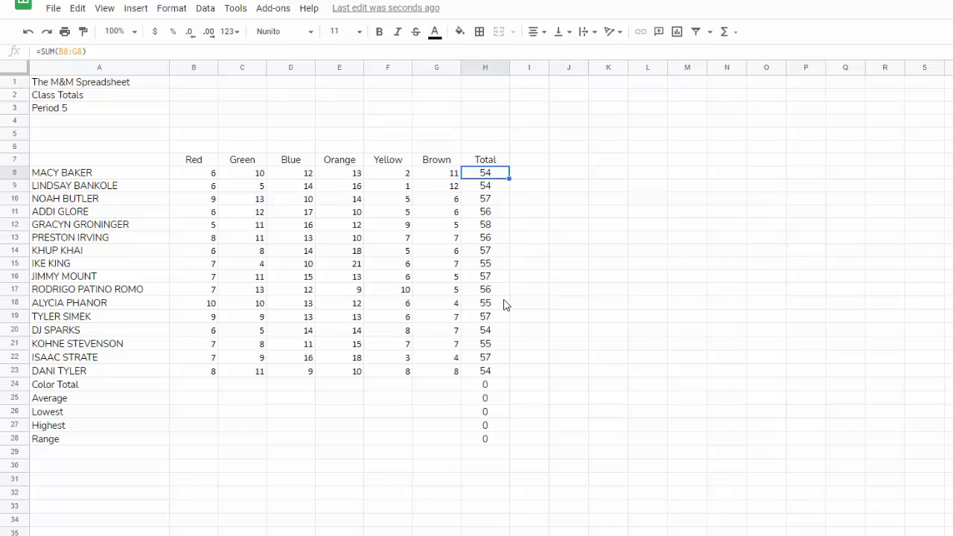
click(488, 213)
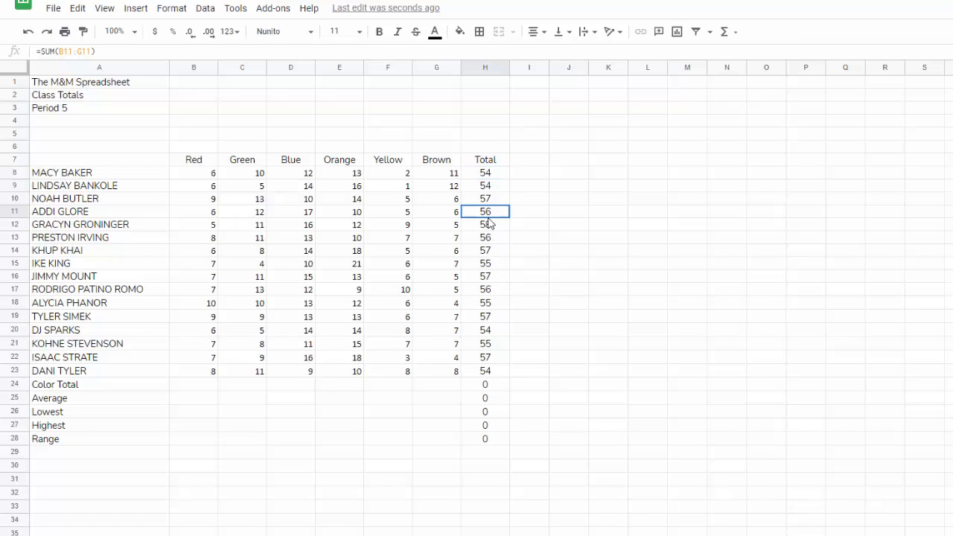
click(488, 231)
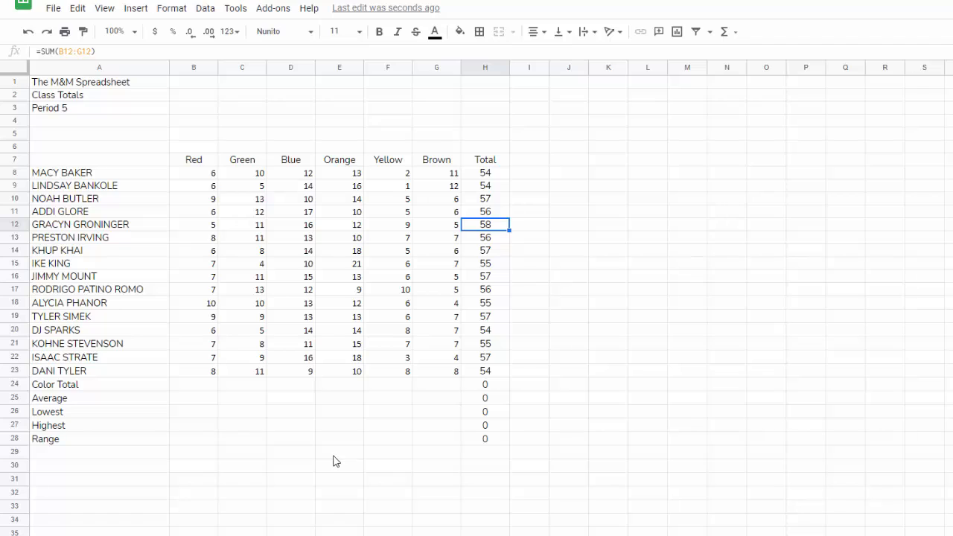
Sum B8:B23 into Color Total cell B24, declining the suggested downward autofill, and fill the formula across to H24
click(69, 387)
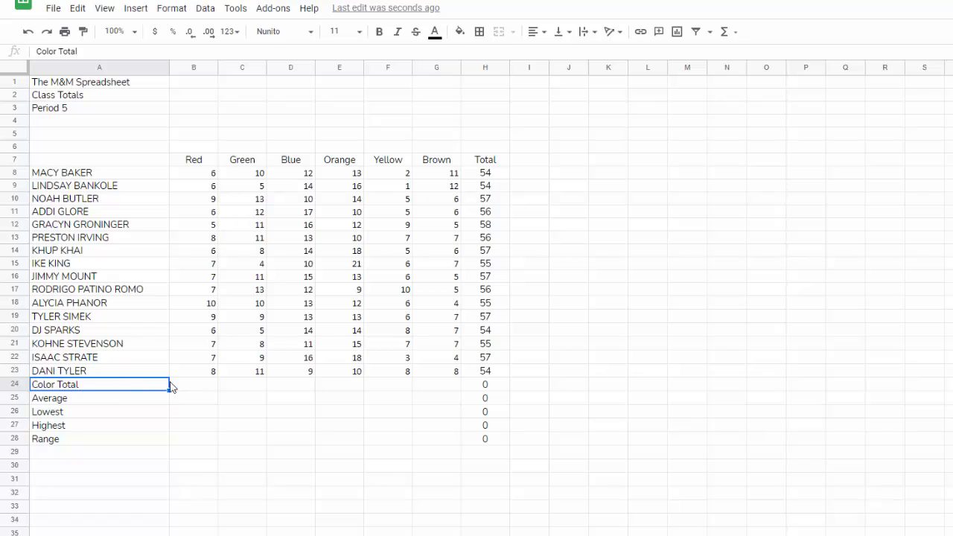
click(195, 388)
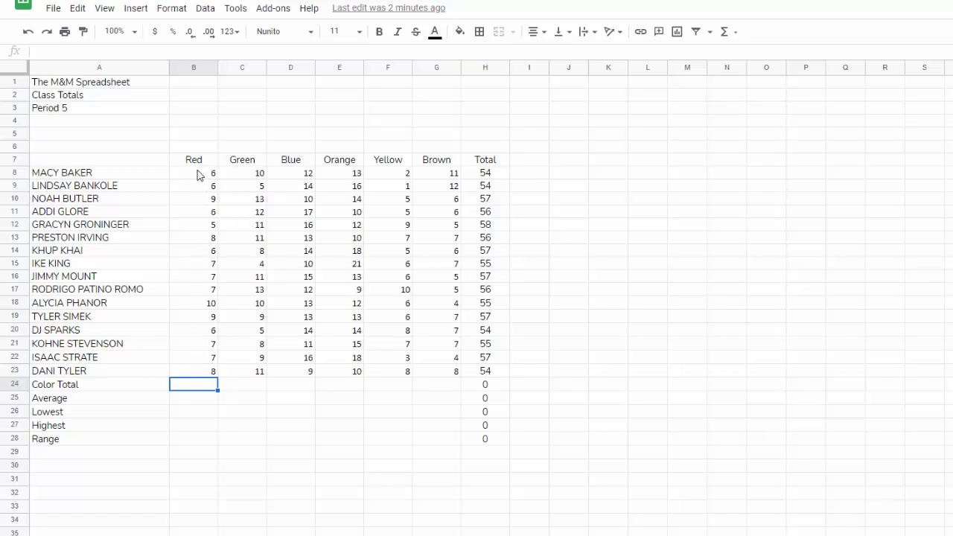
drag(196, 178, 189, 375)
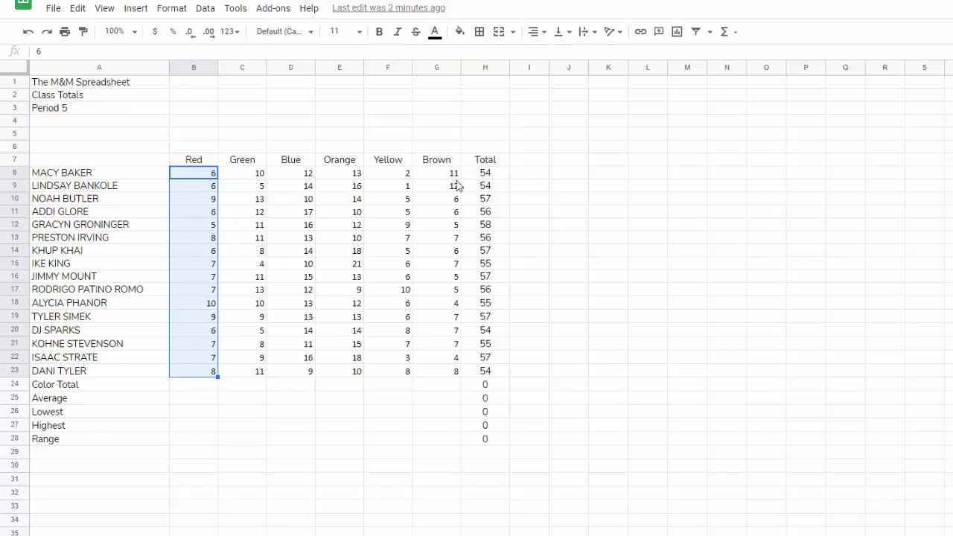
click(733, 33)
click(732, 54)
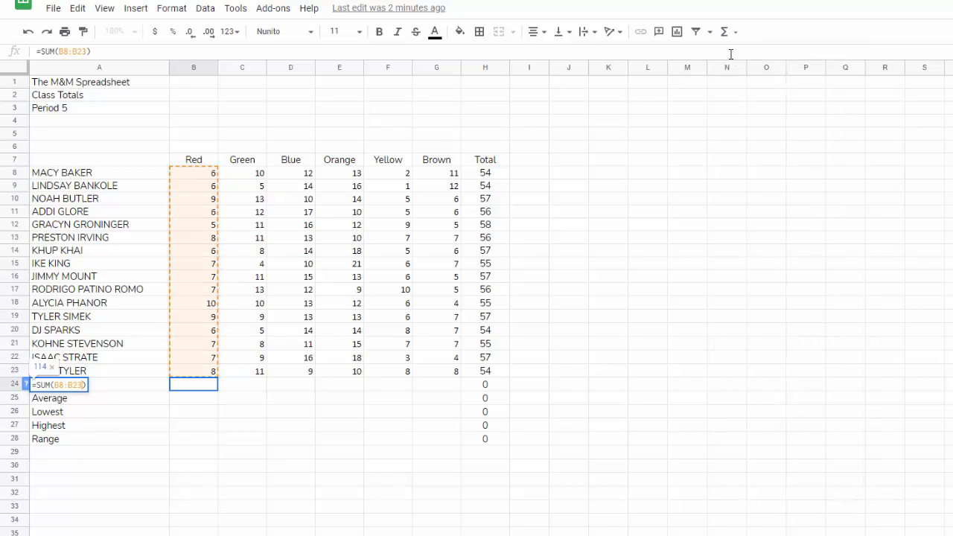
key(Return)
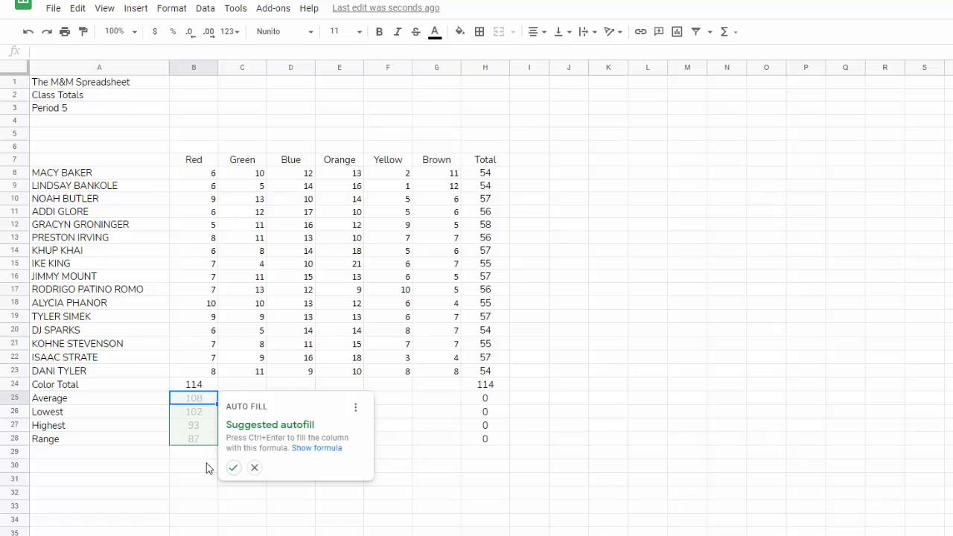
click(253, 469)
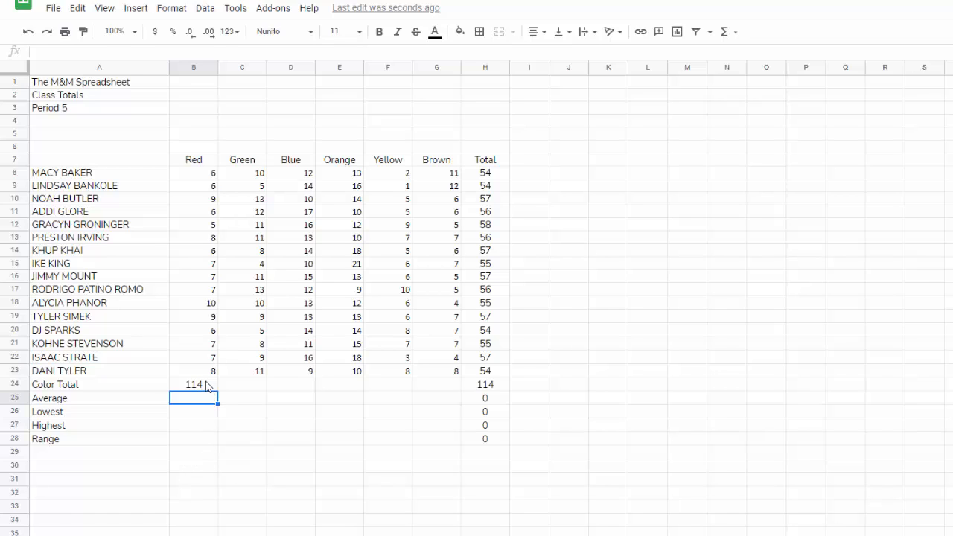
click(208, 385)
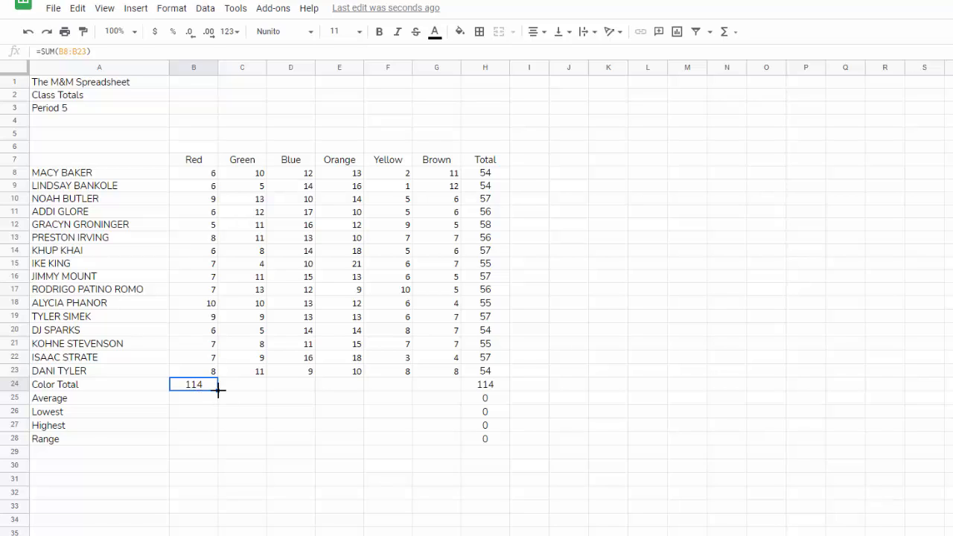
drag(219, 389, 493, 388)
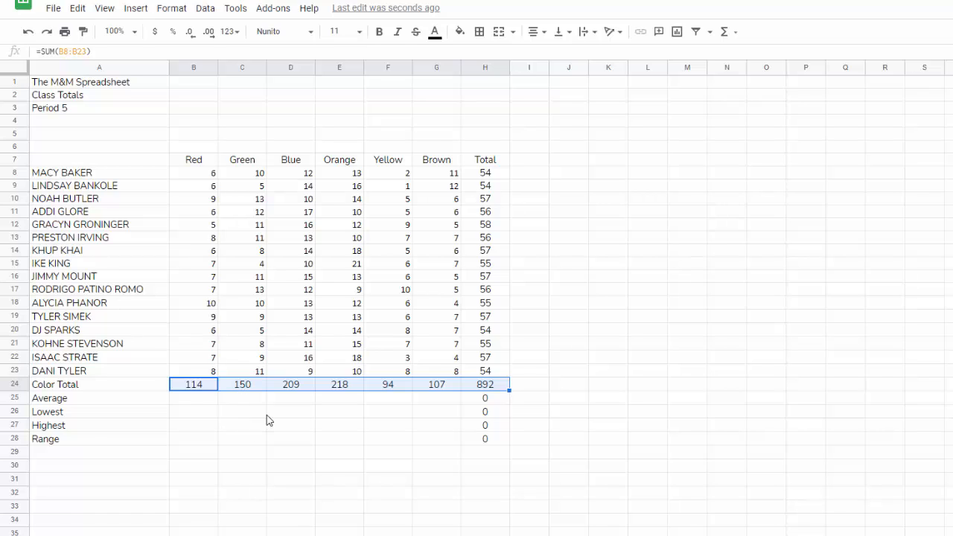
Check the SUM formulas across the Color Total row, comparing cells B24 through G24, especially Blue and Orange
click(345, 388)
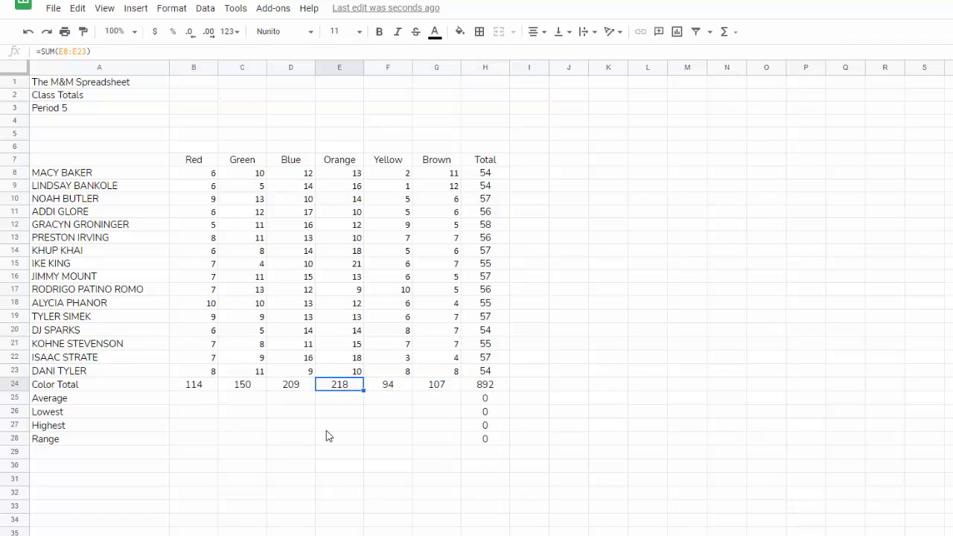
click(287, 386)
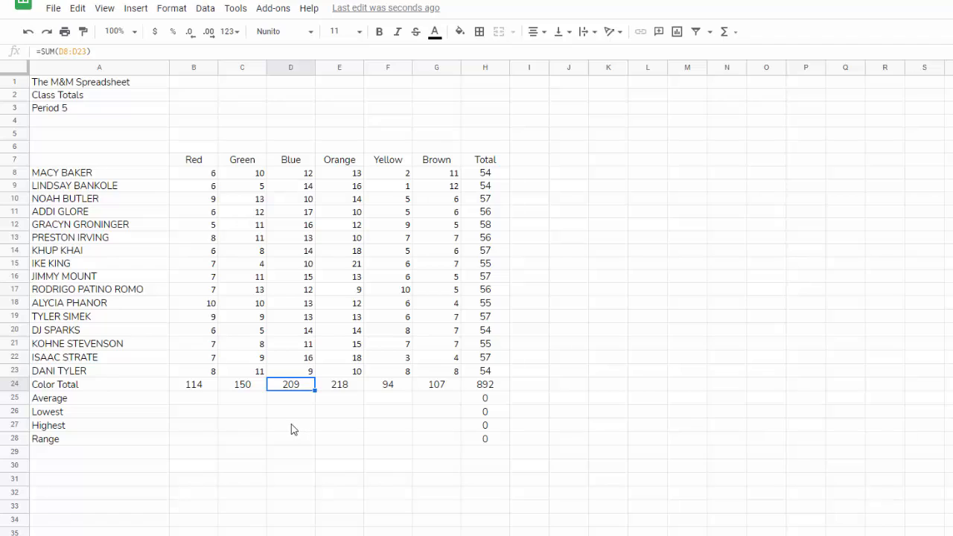
click(339, 392)
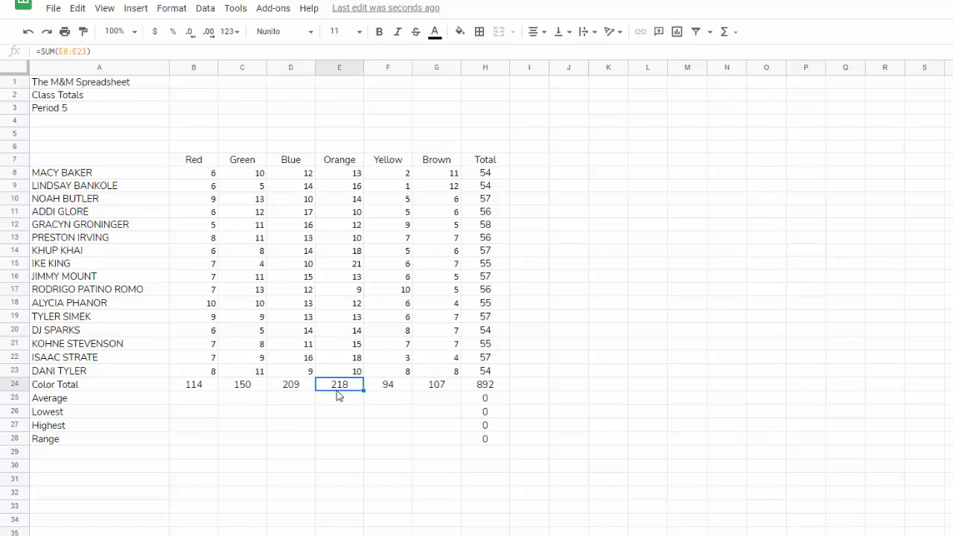
click(286, 387)
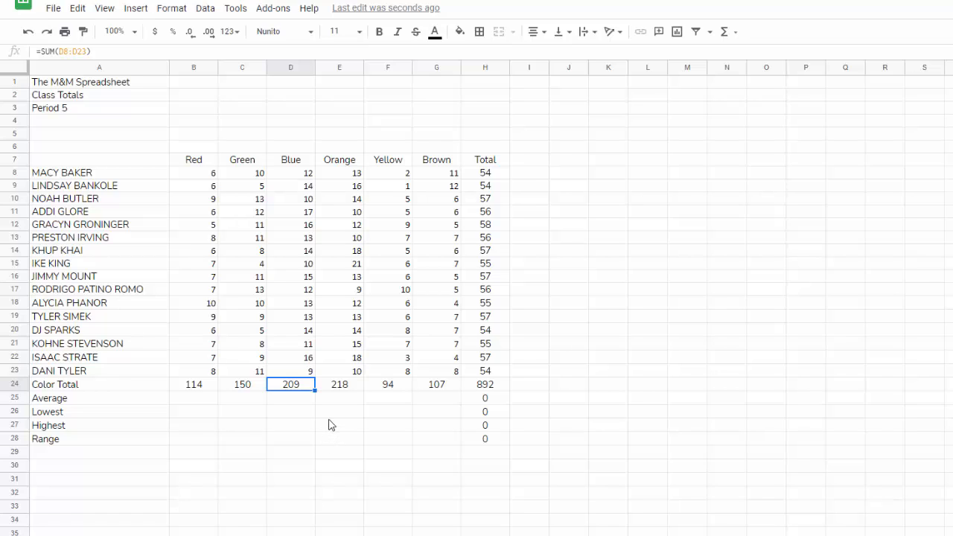
click(340, 390)
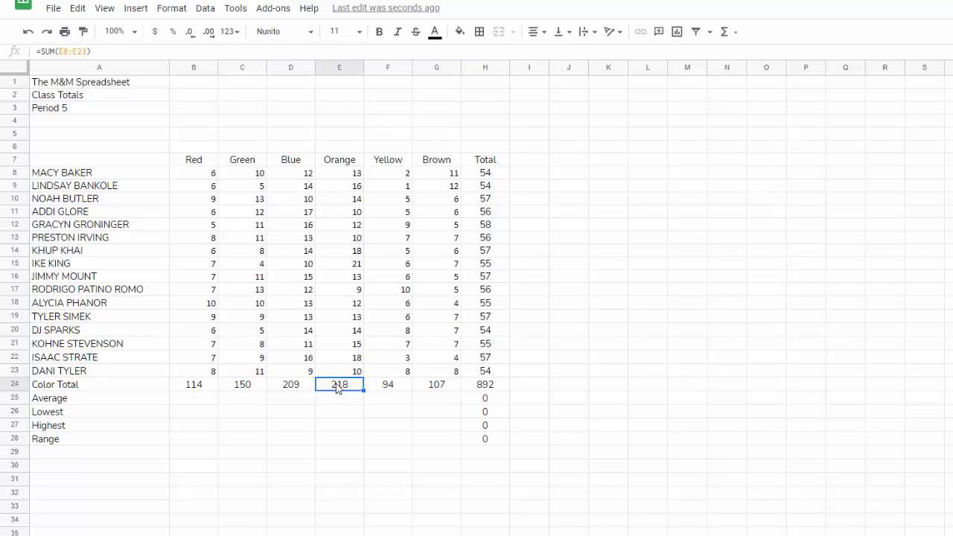
click(245, 388)
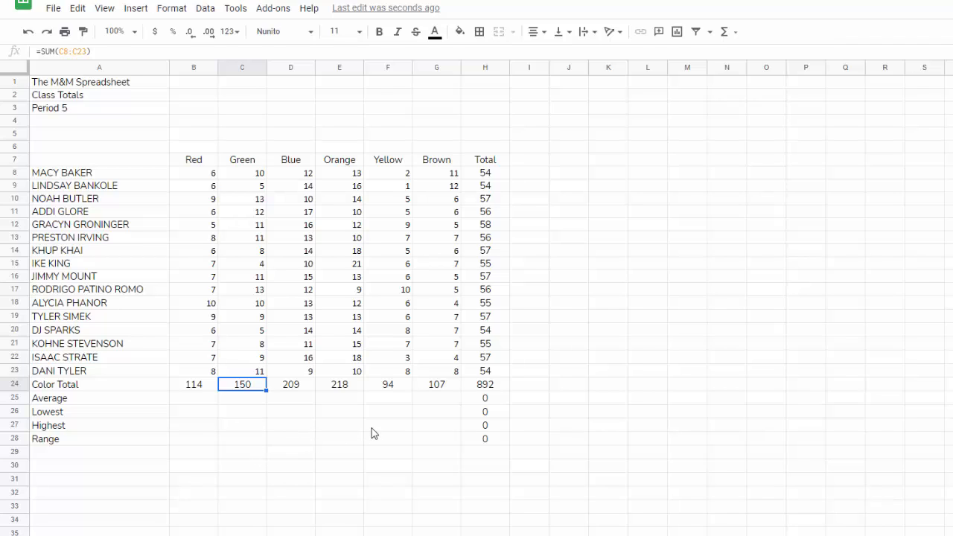
click(195, 388)
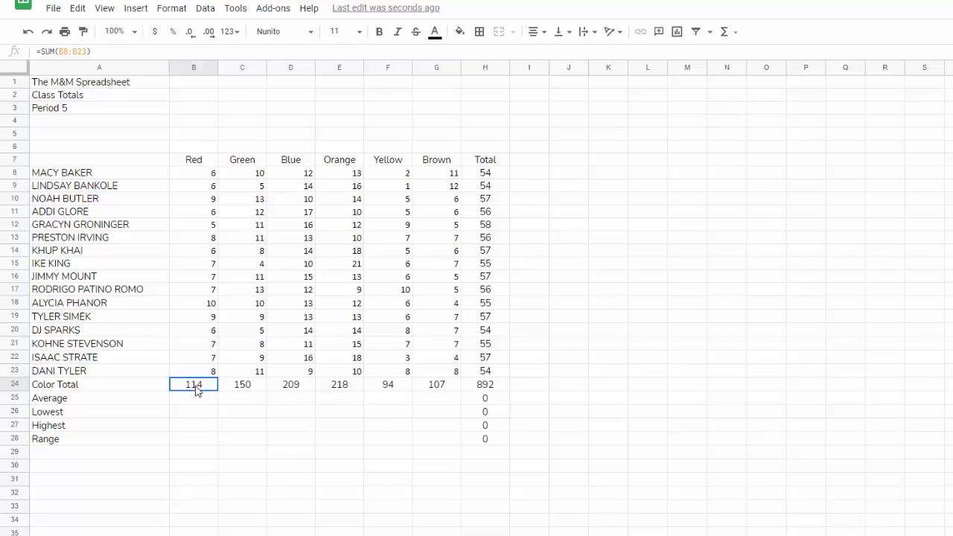
click(441, 388)
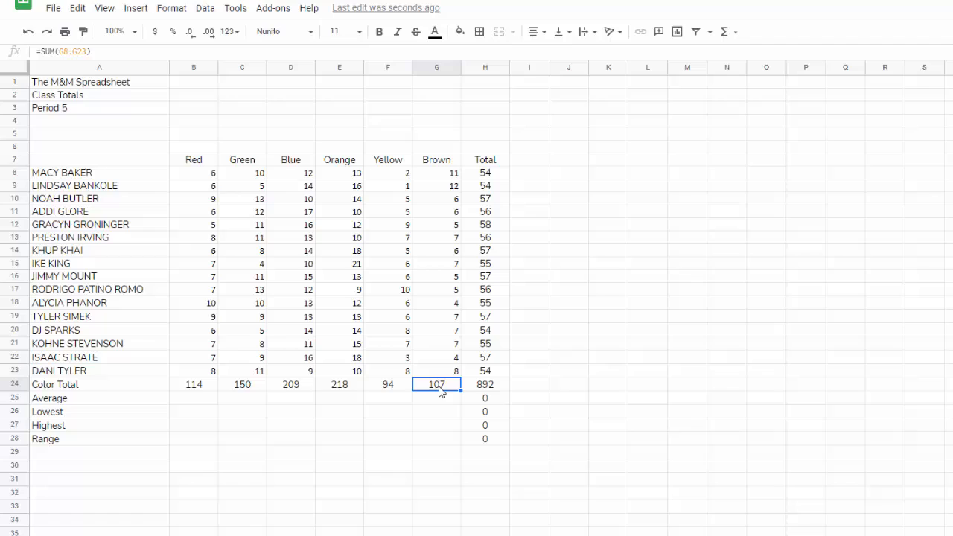
click(387, 390)
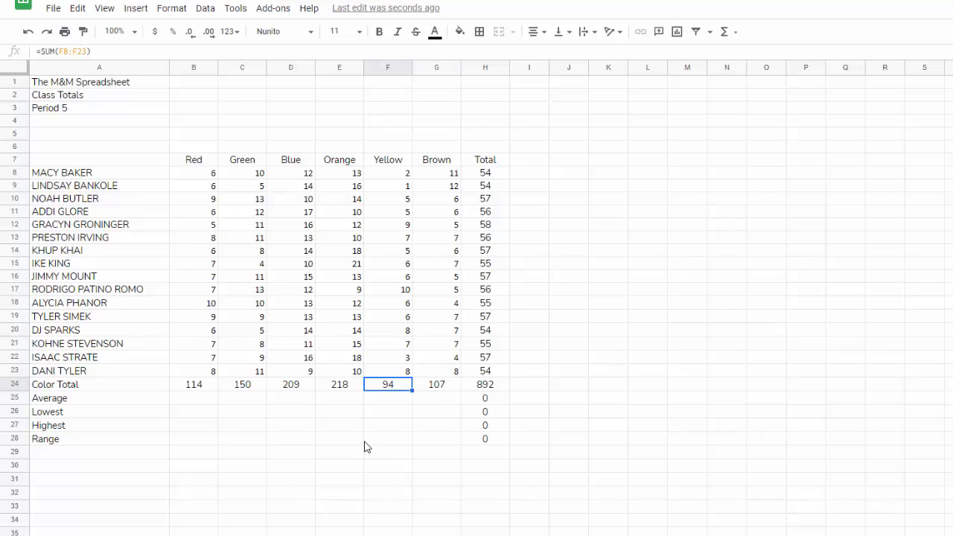
drag(291, 389, 348, 394)
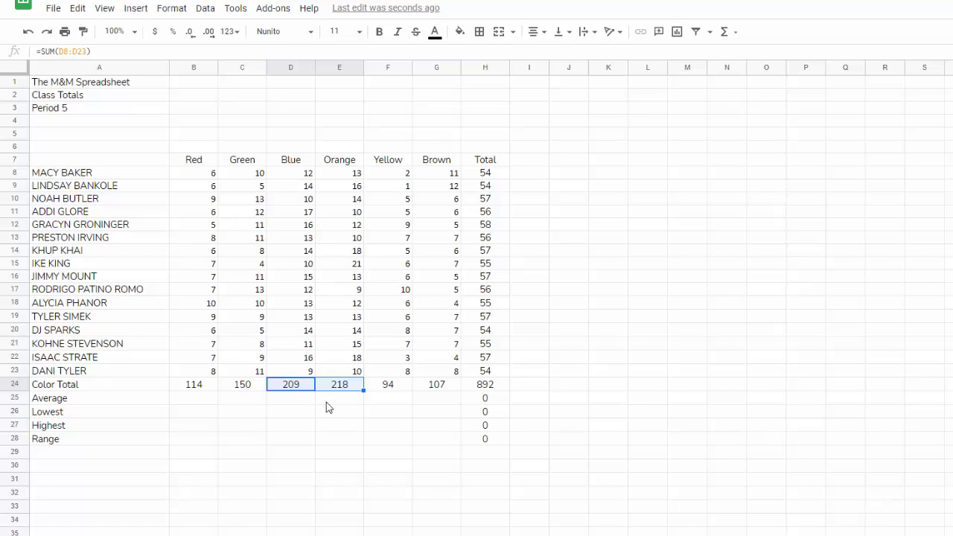
Enter the formula =average(b8:b23) in Average cell B25 for the Red counts, excluding the color total
click(179, 400)
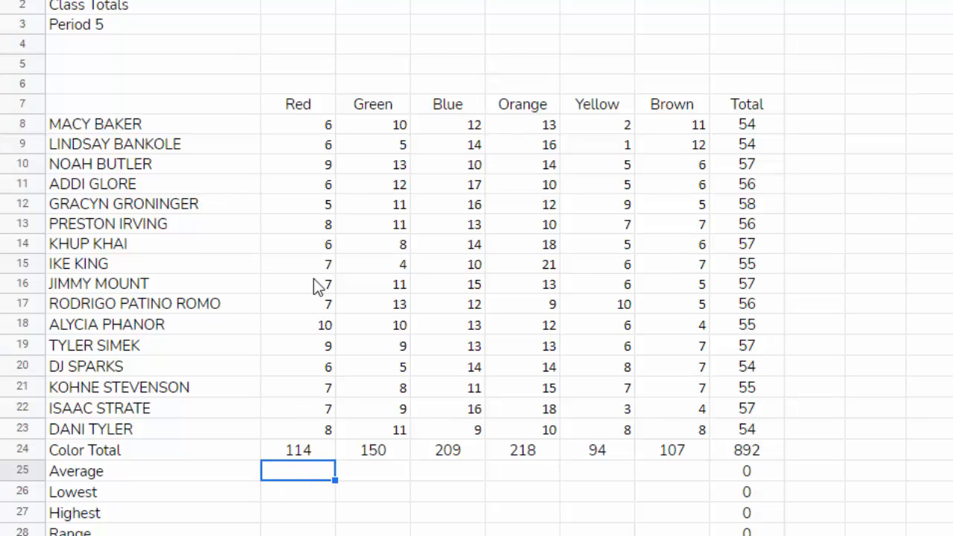
drag(306, 127, 295, 455)
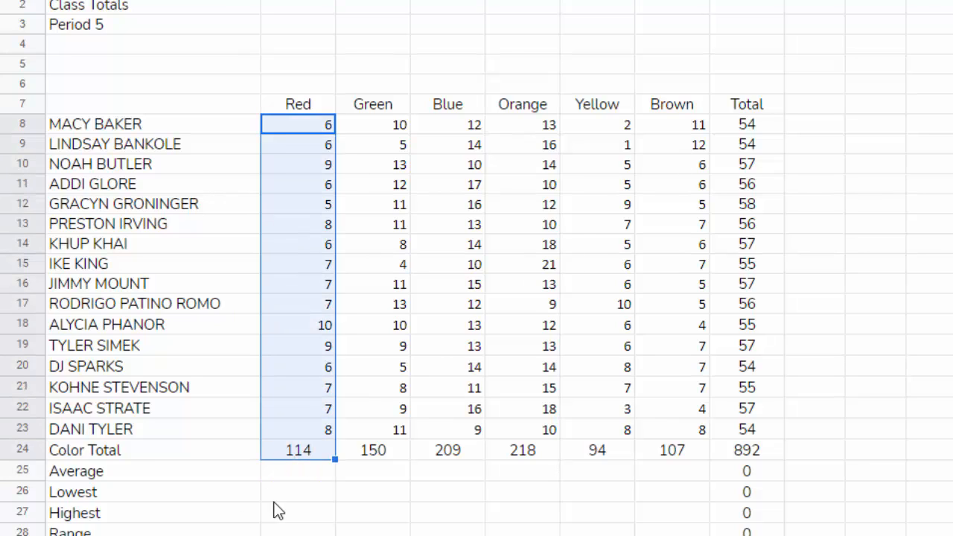
click(313, 475)
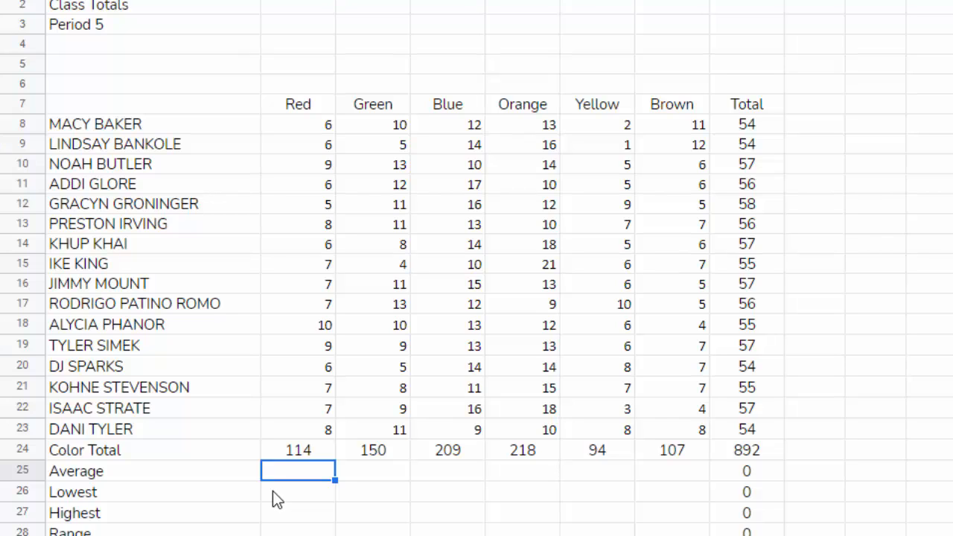
text(=average()
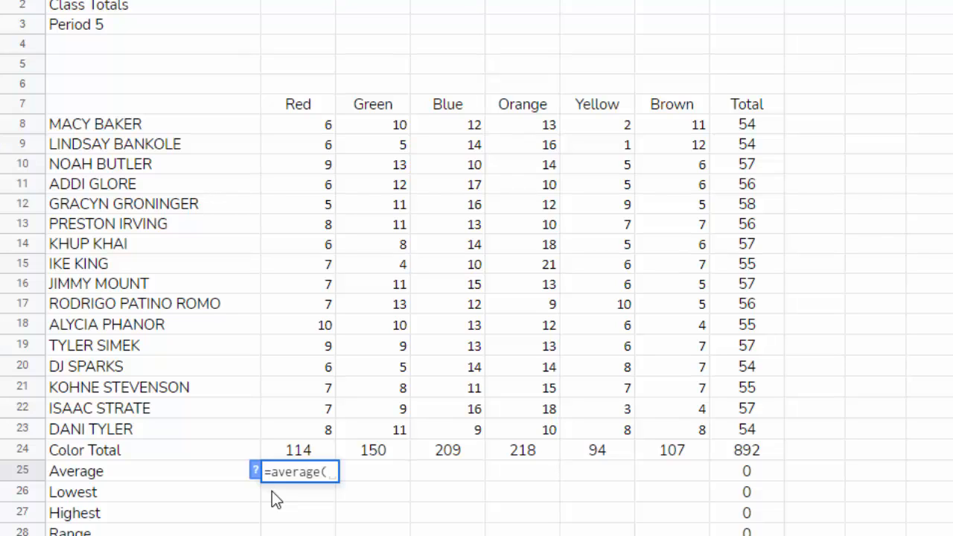
text(b8)
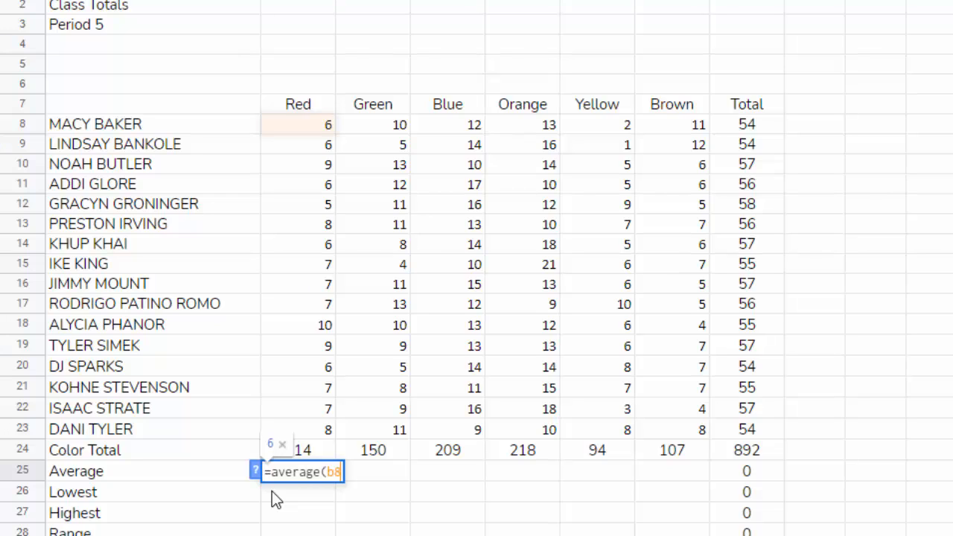
text(:)
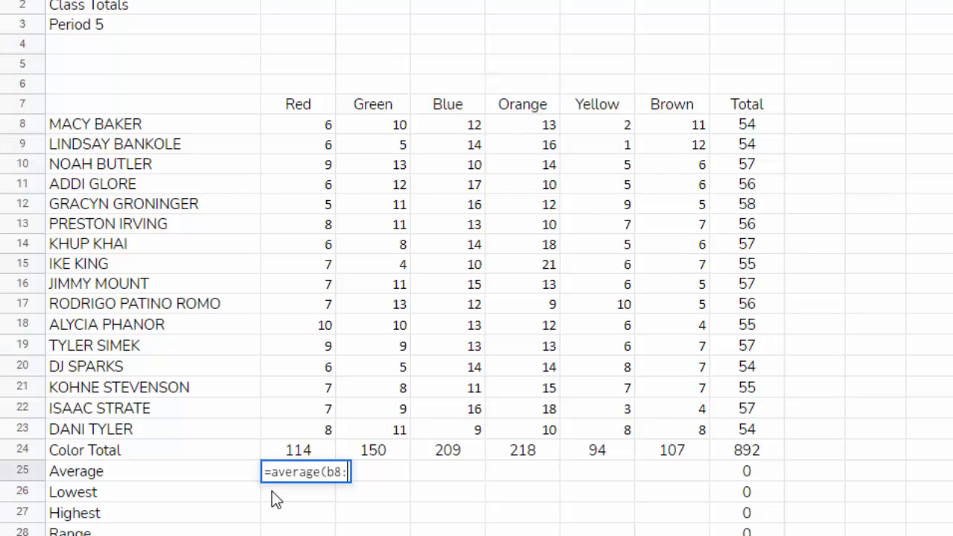
text(b23)
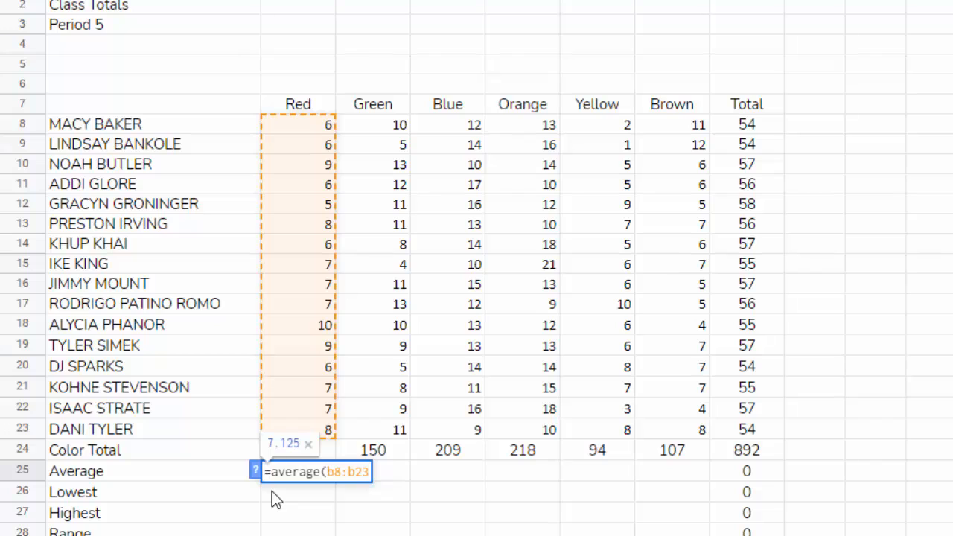
text())
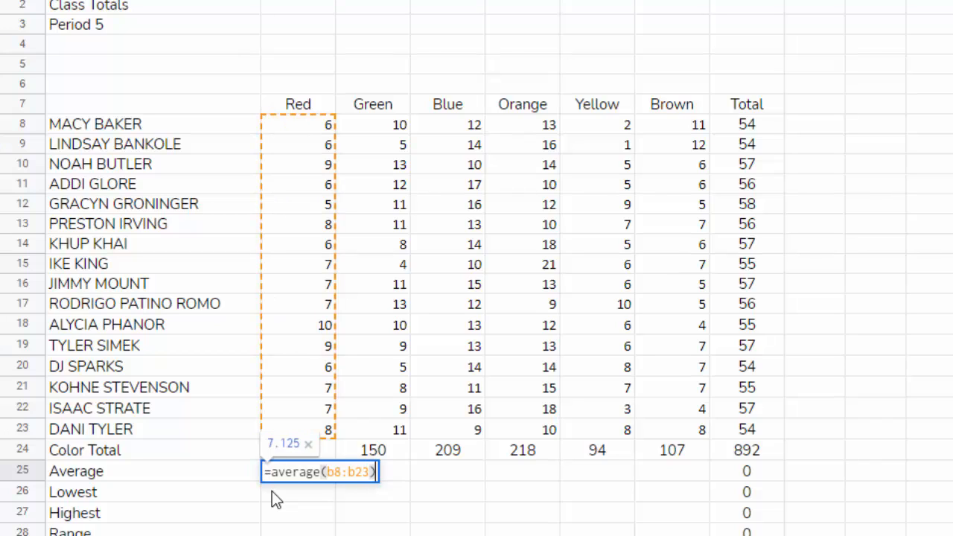
key(Return)
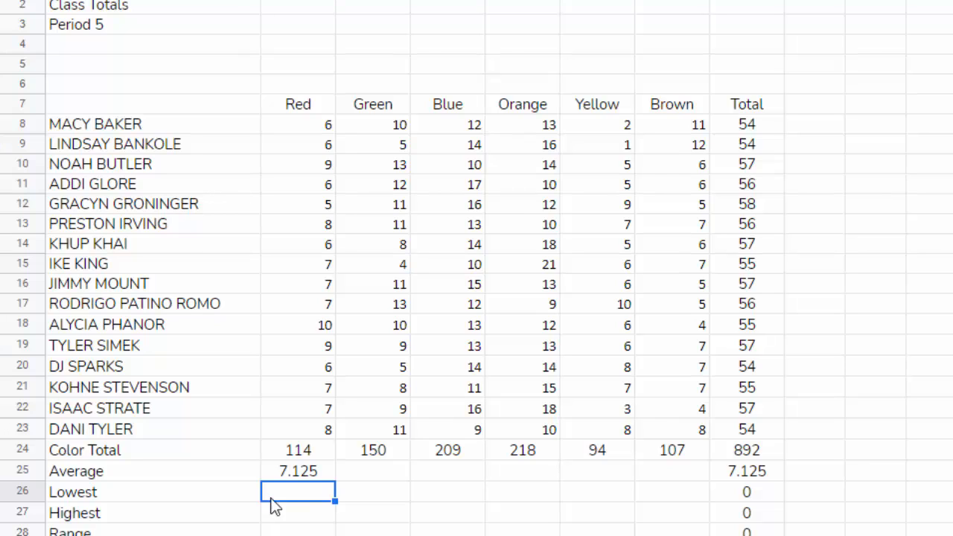
Format the Red average in B25 to two decimal places and fill it across to G25
click(289, 471)
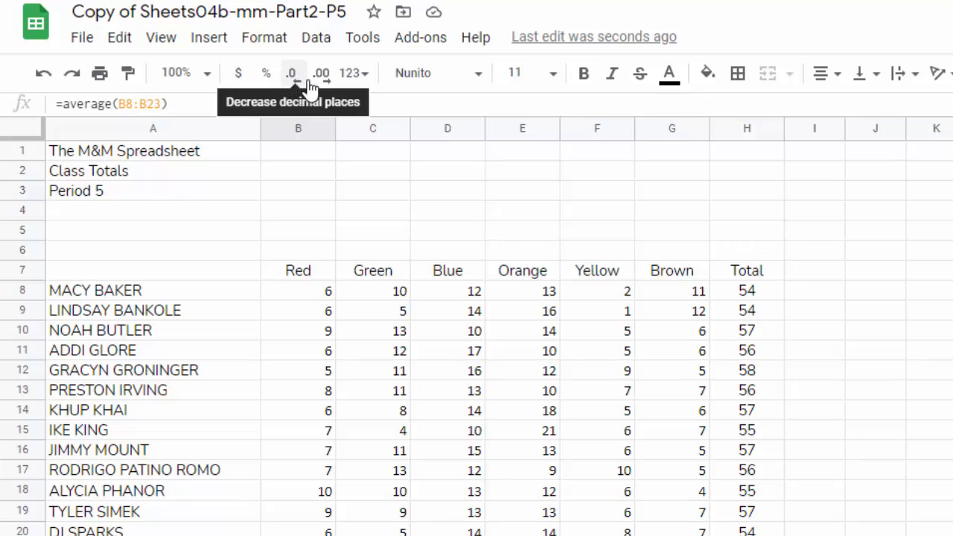
click(326, 80)
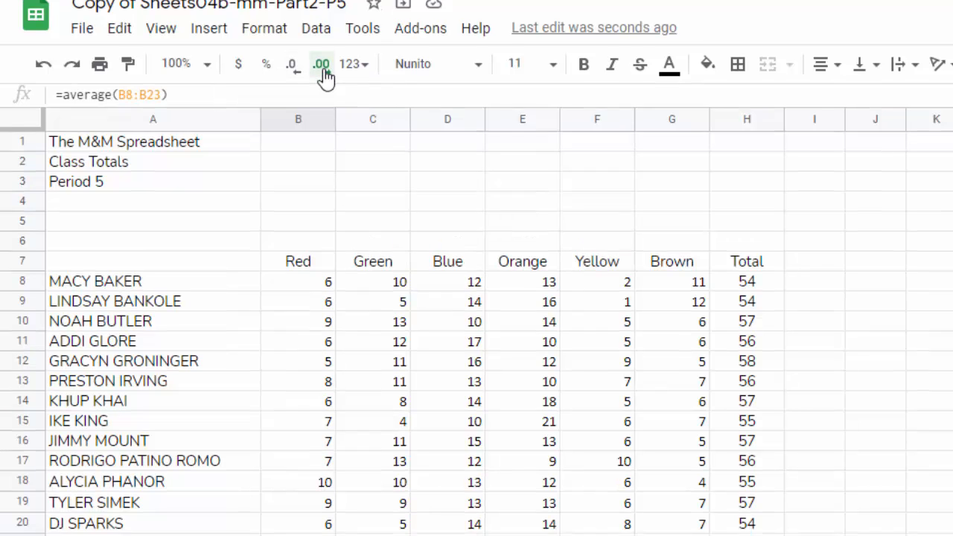
click(325, 80)
click(325, 81)
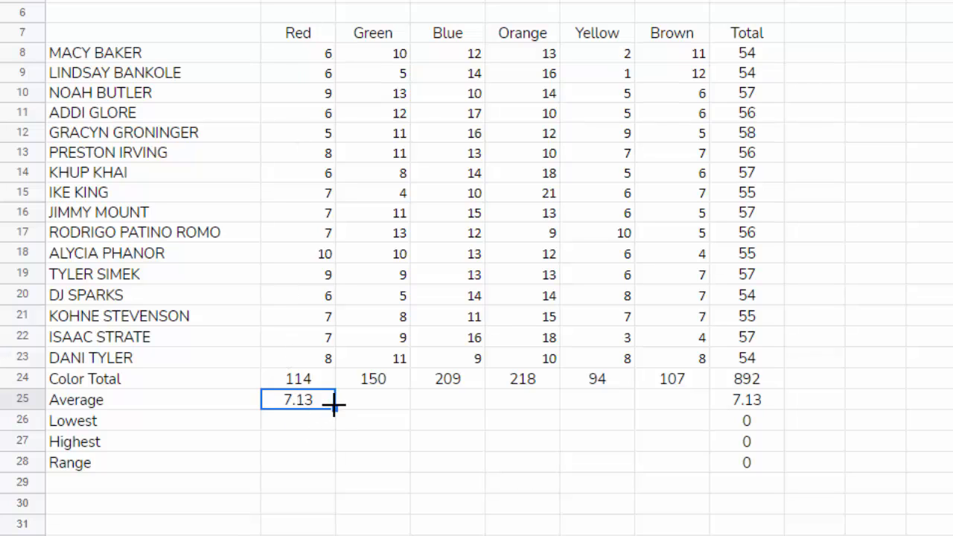
drag(333, 411, 664, 414)
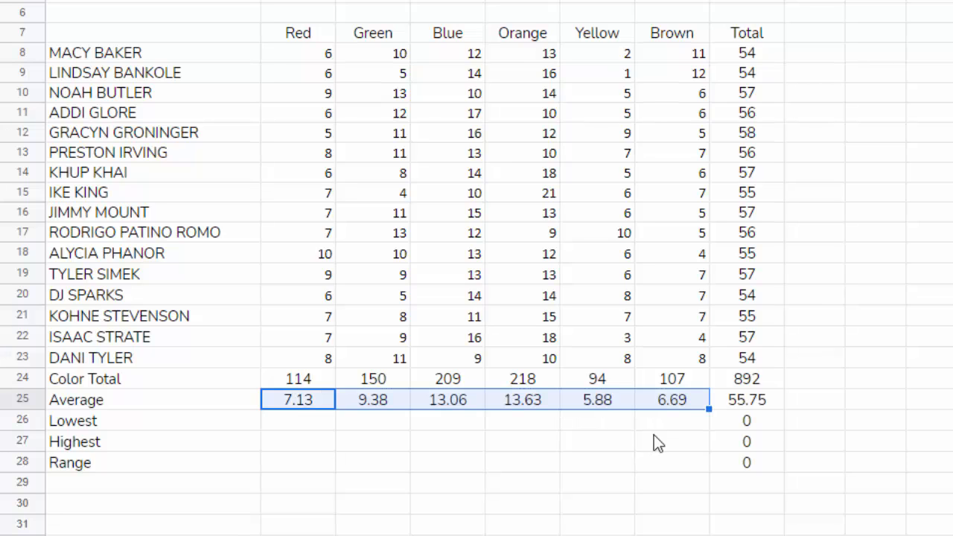
click(750, 403)
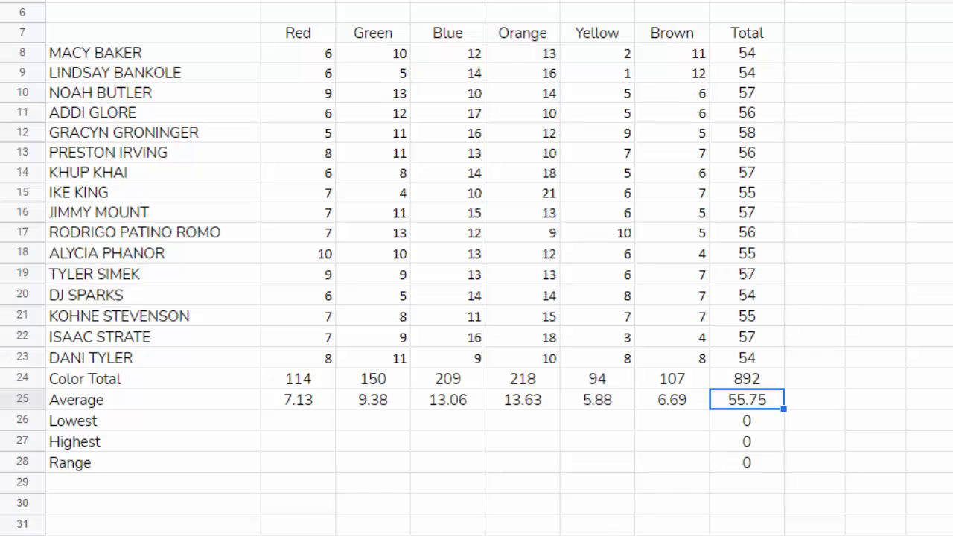
Enter the formula =min(b8:b23) in Lowest cell B26 for the Red counts, leaving out the color total and average
click(305, 423)
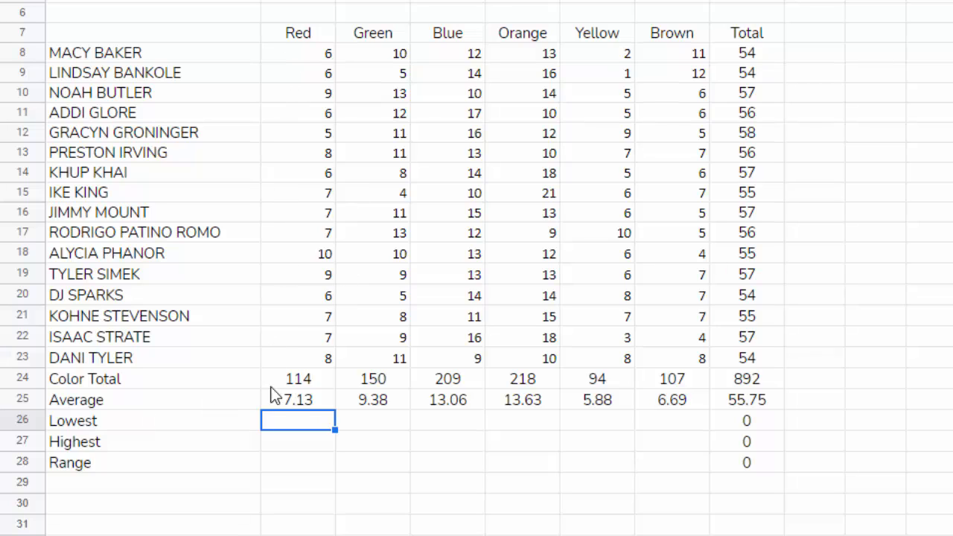
drag(292, 56, 285, 366)
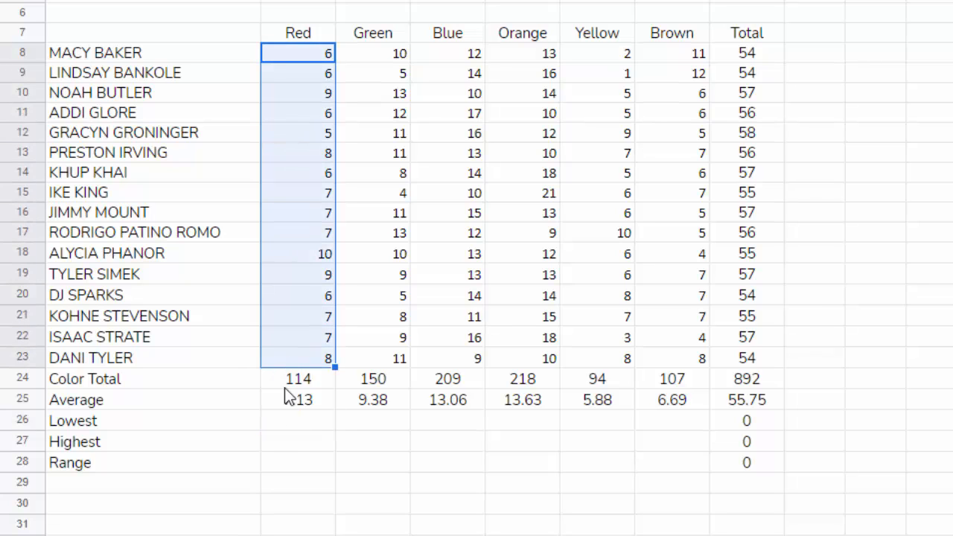
click(298, 423)
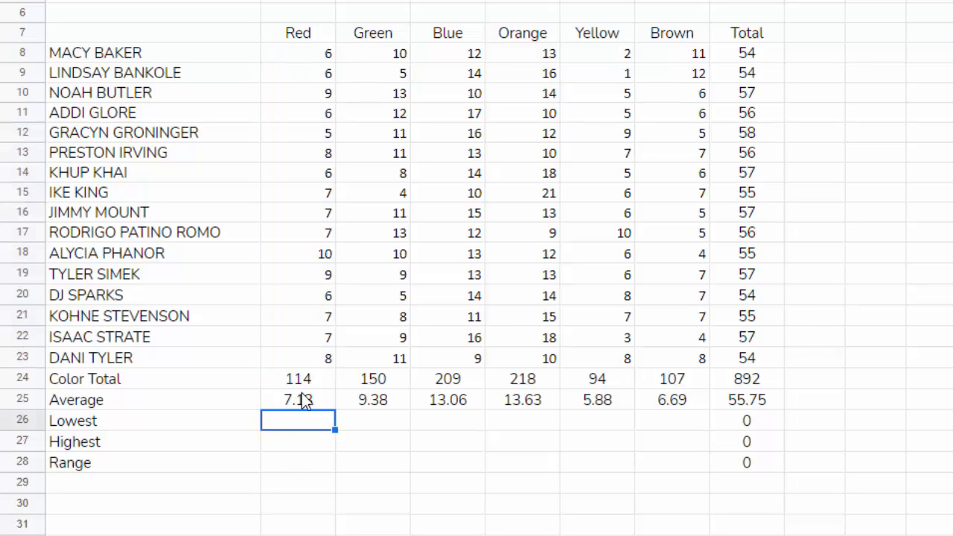
click(308, 133)
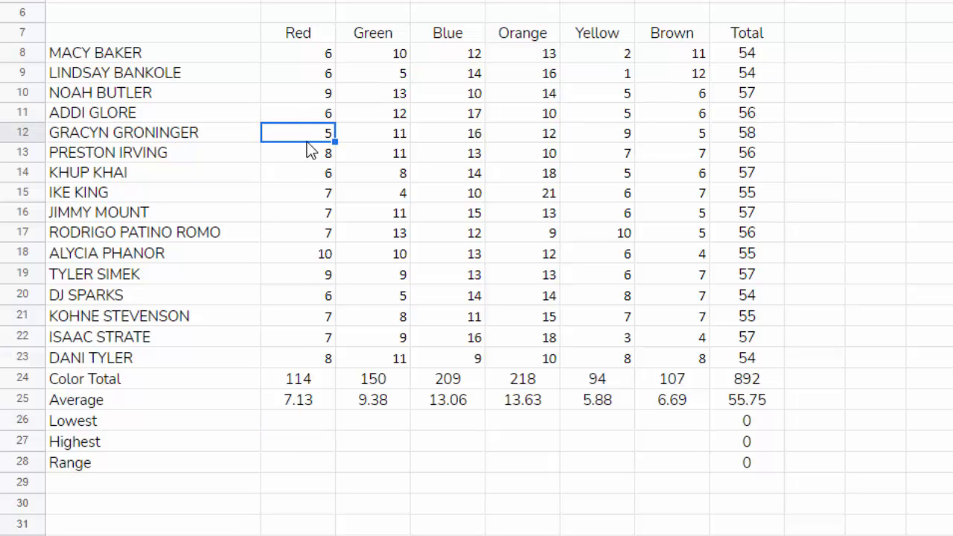
click(297, 421)
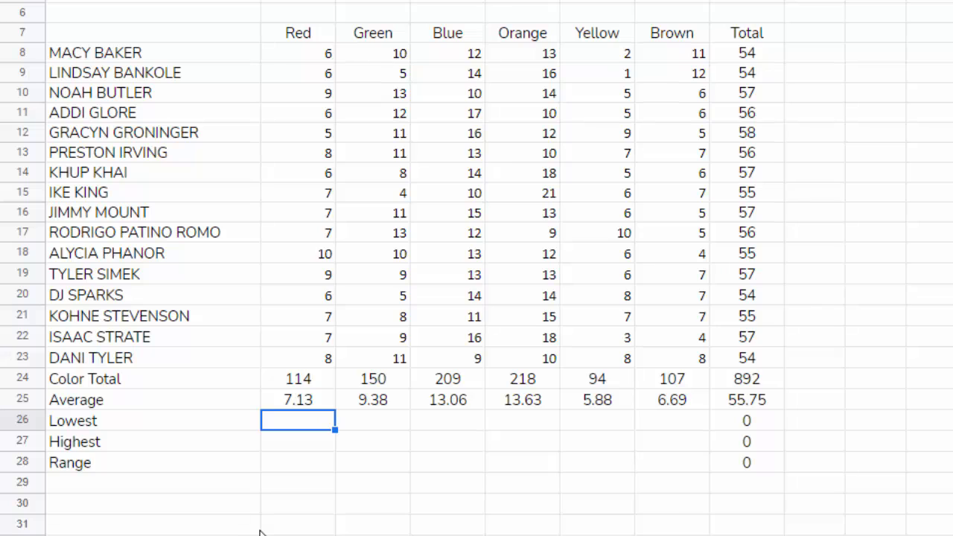
text(=)
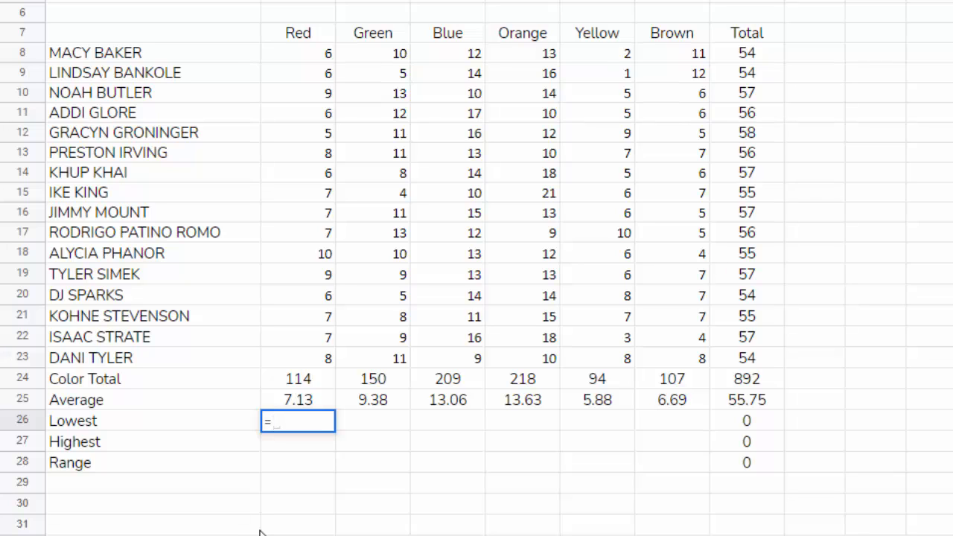
text(min)
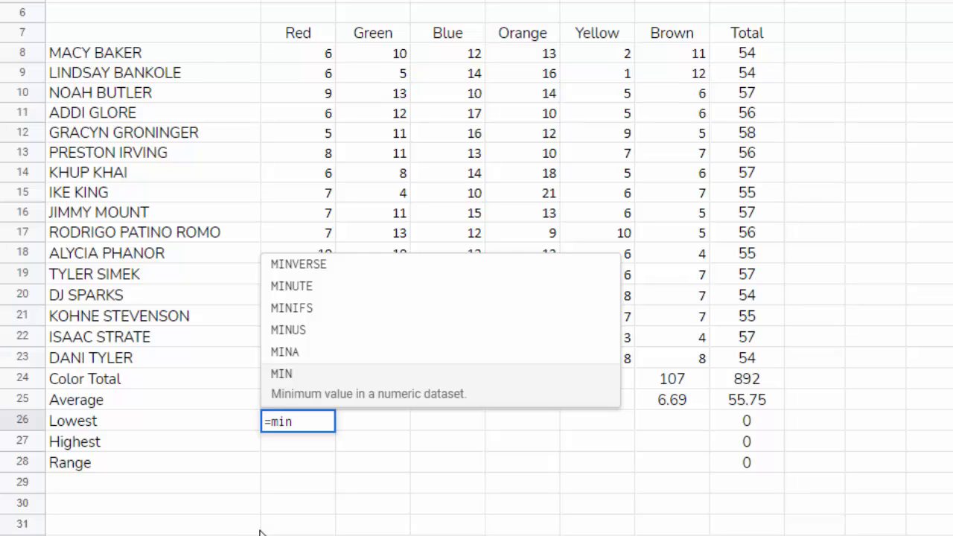
text(()
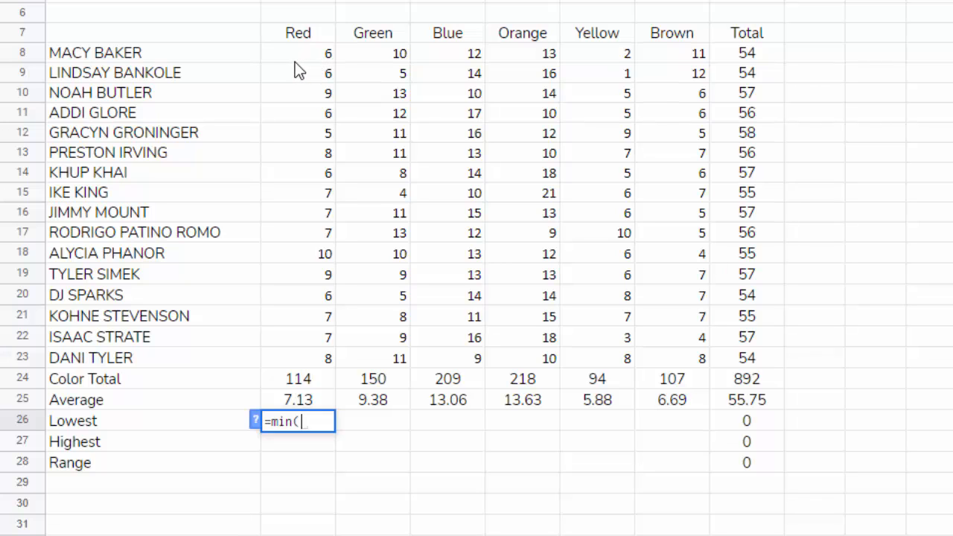
text(b8)
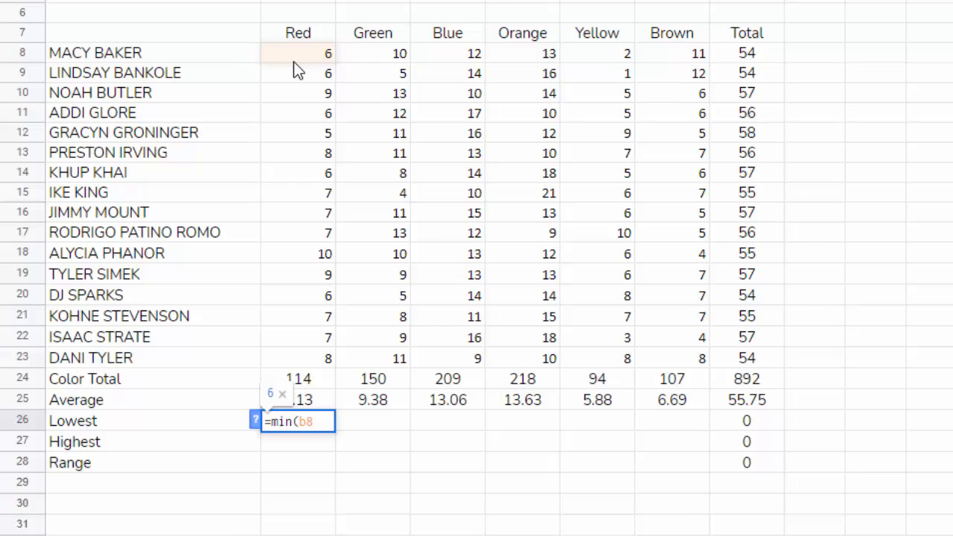
text(:)
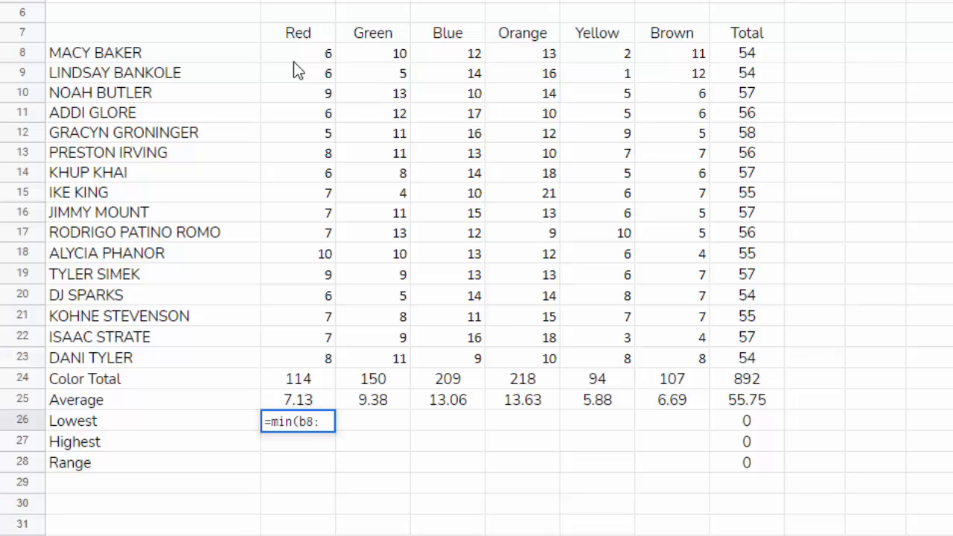
text(b23))
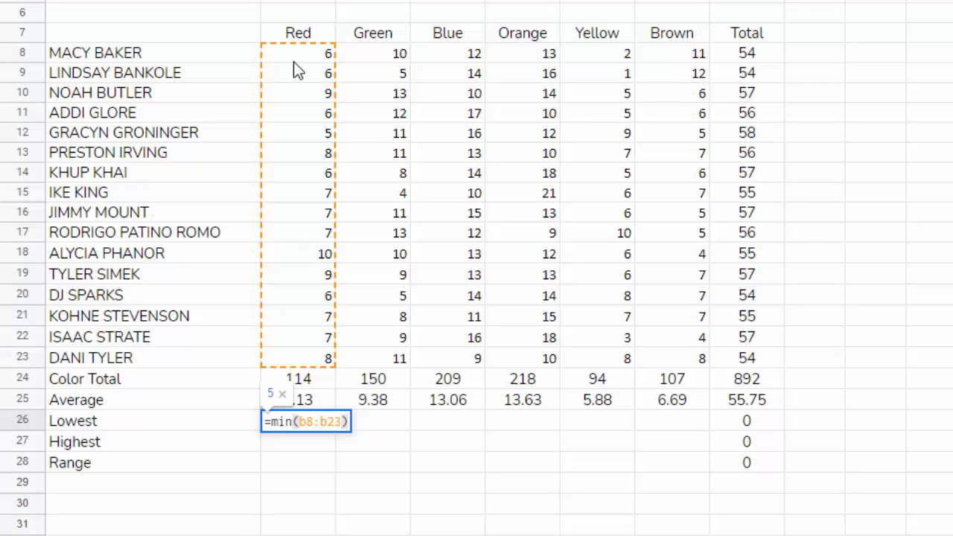
key(Return)
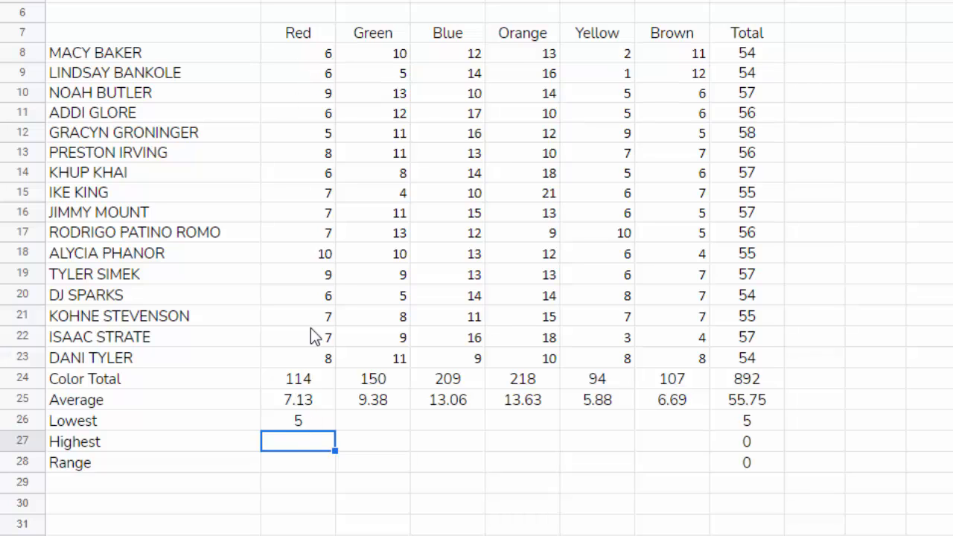
Fill the Lowest formula in B26 and the Average formula in B25 across to the Total cells H26 and H25
click(328, 138)
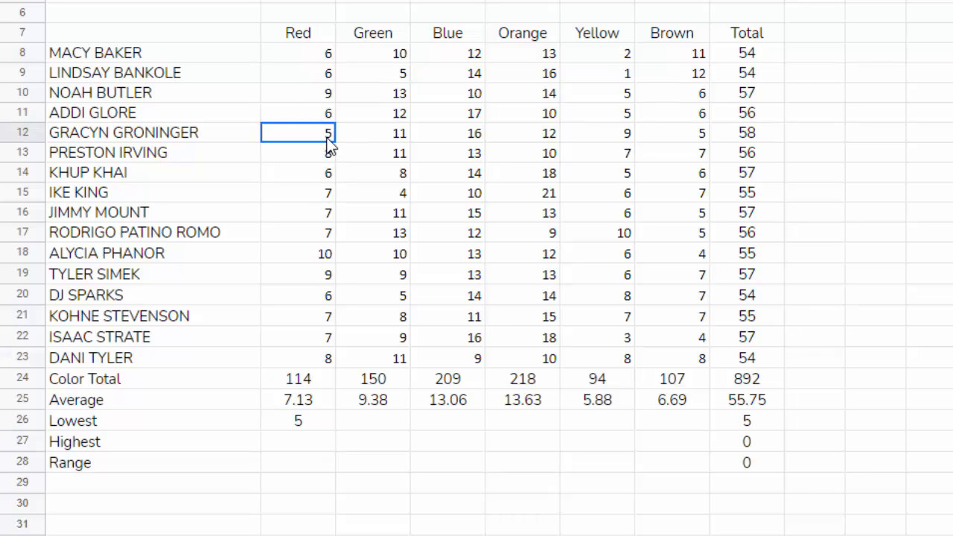
click(310, 425)
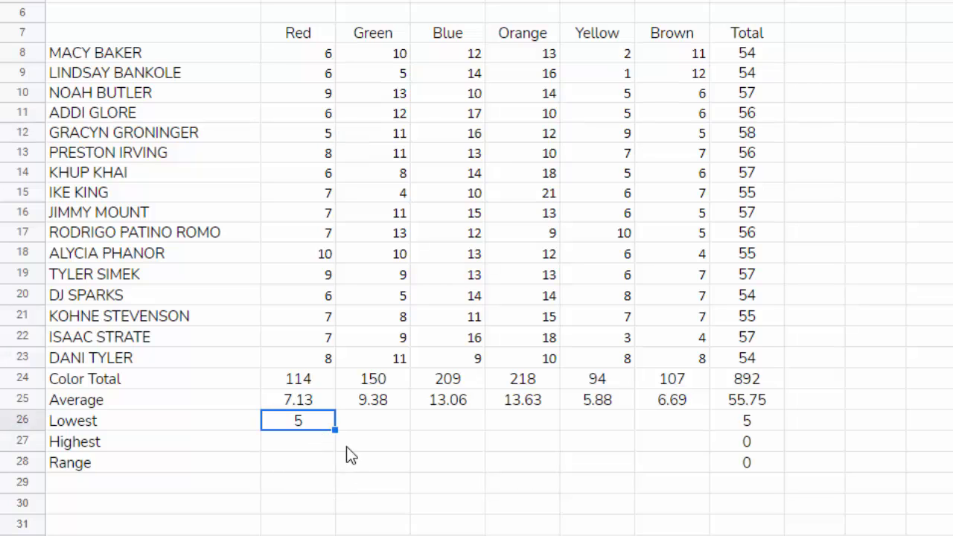
drag(335, 429, 685, 438)
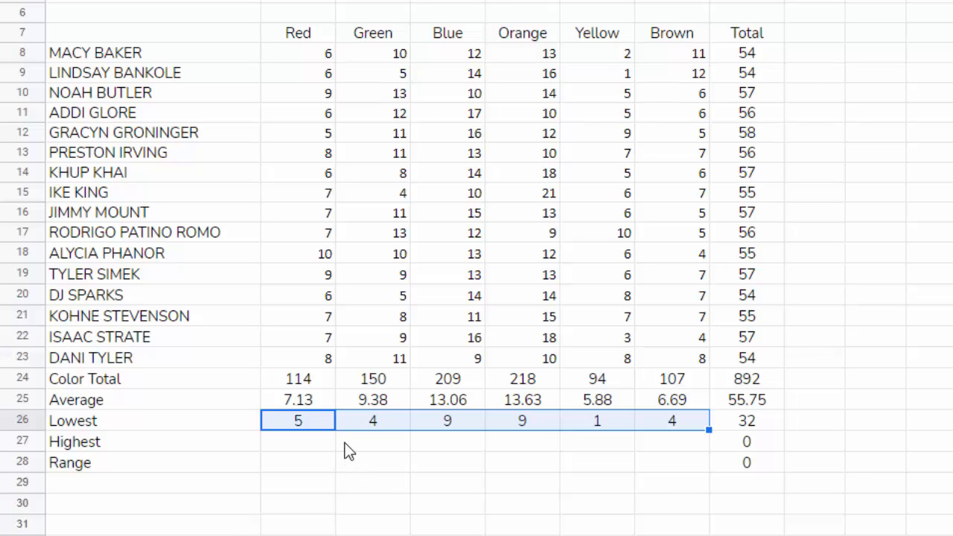
key(ctrl+z)
drag(344, 427, 781, 459)
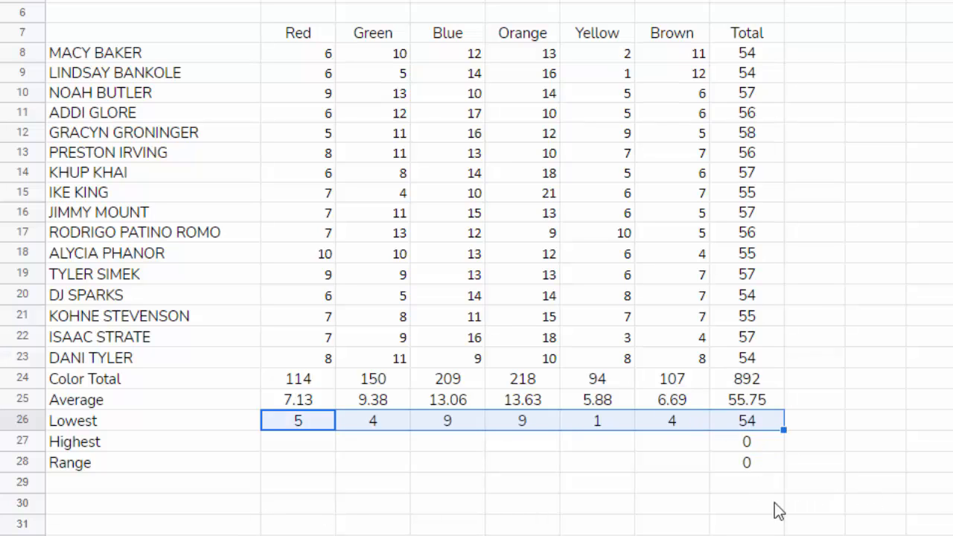
click(754, 421)
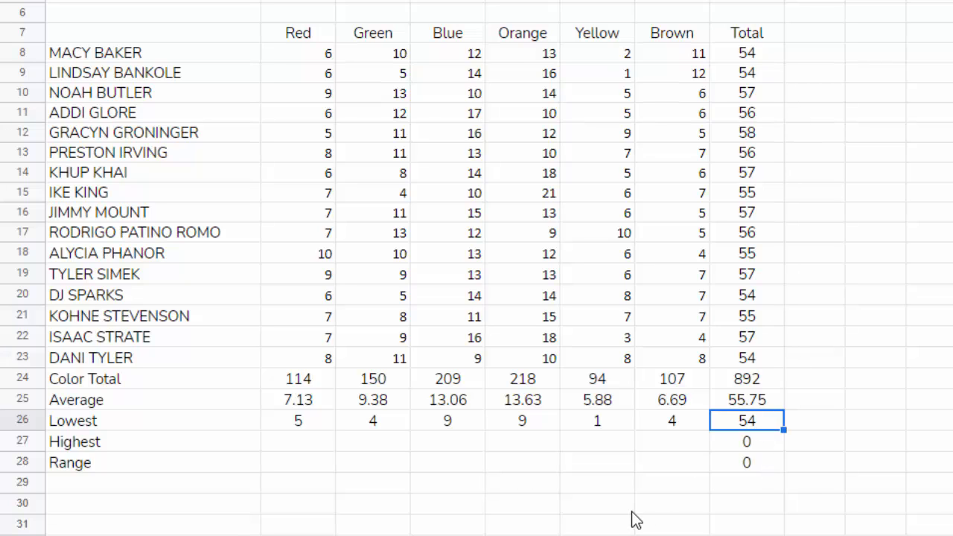
click(302, 405)
drag(333, 409, 749, 417)
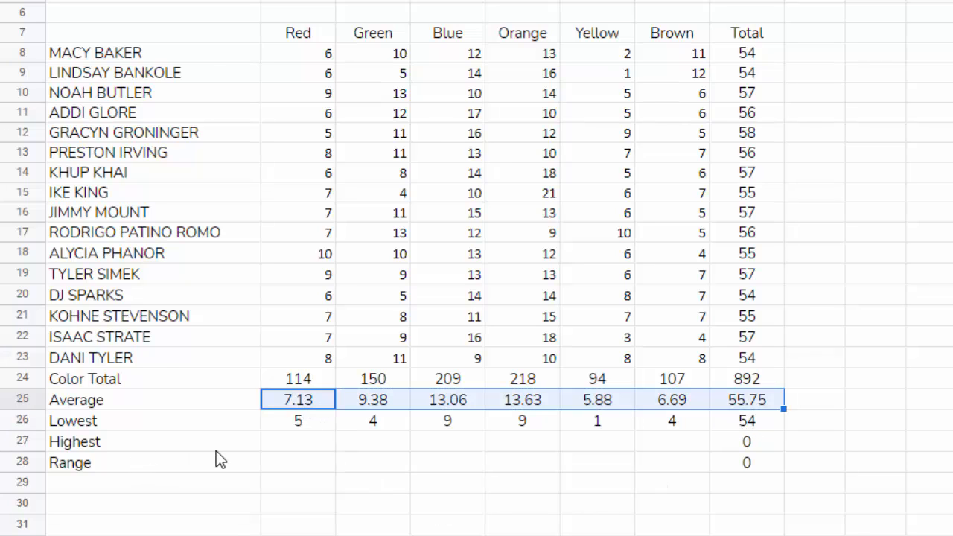
Enter the formula =max(b8:b23) in Highest cell B27 for the Red counts
click(295, 442)
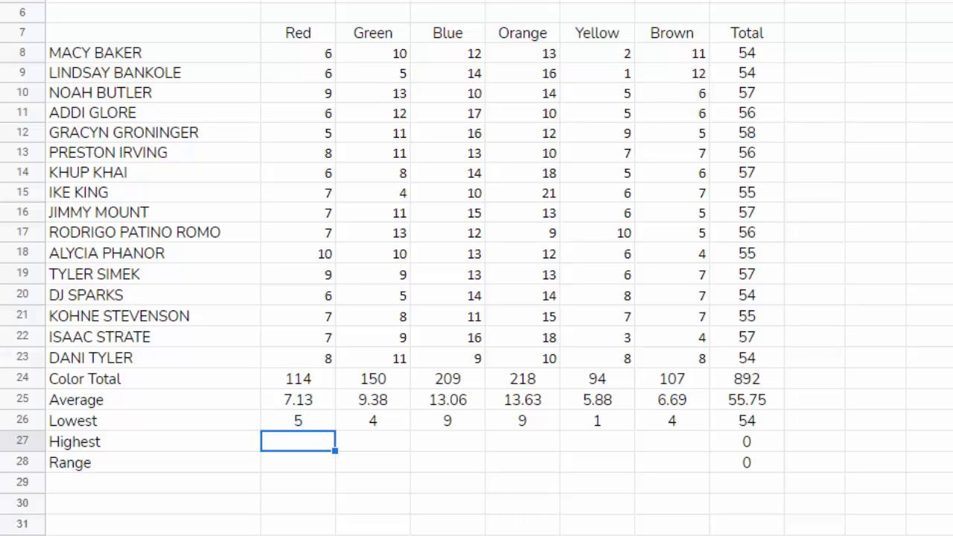
text(=)
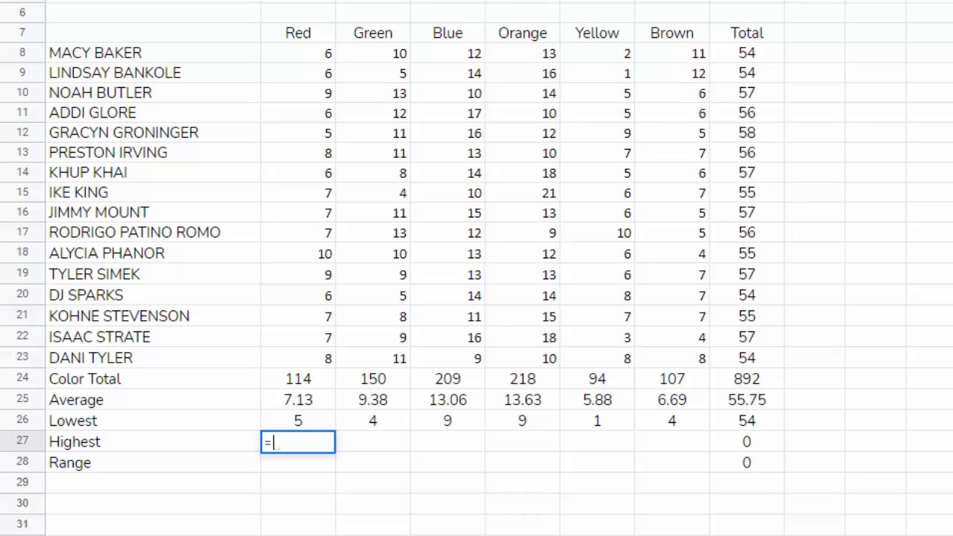
text(max)
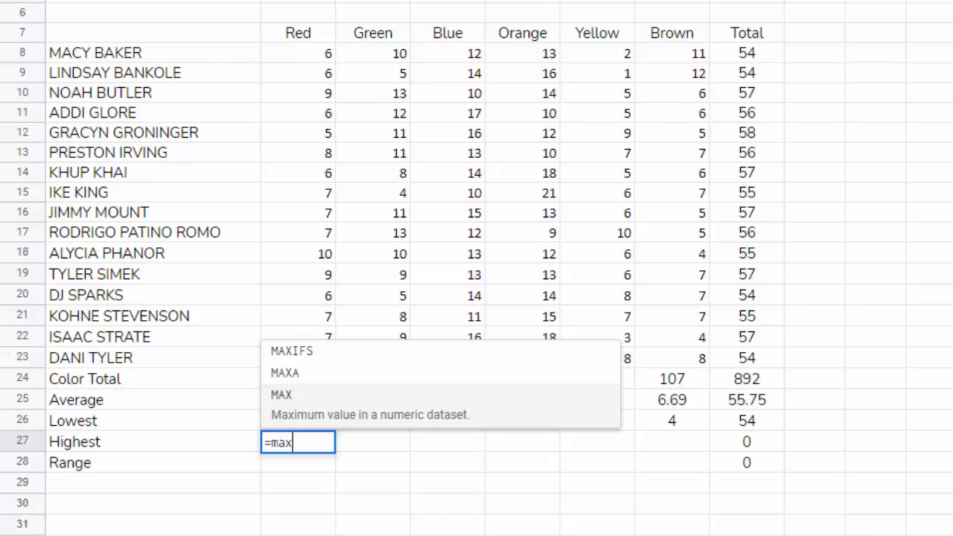
text(()
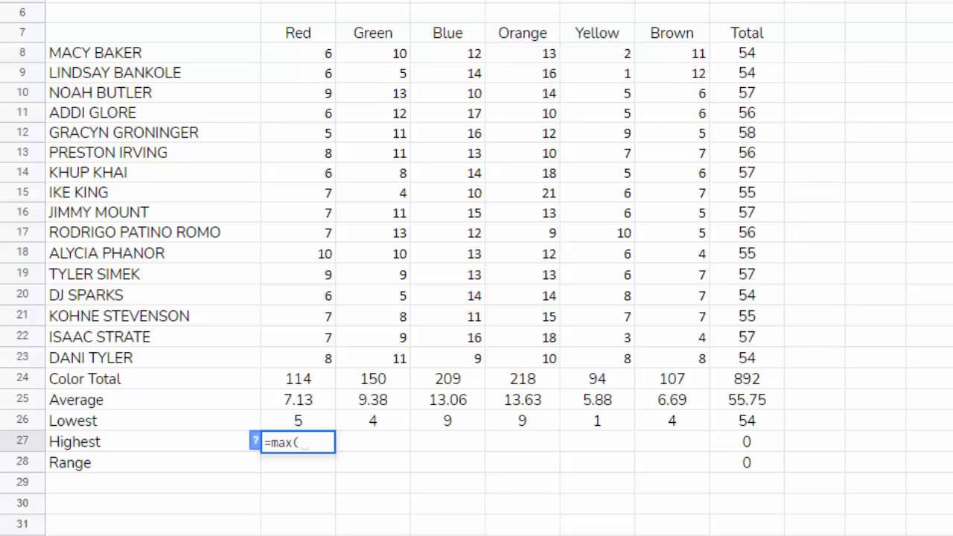
text(b8:)
text(b)
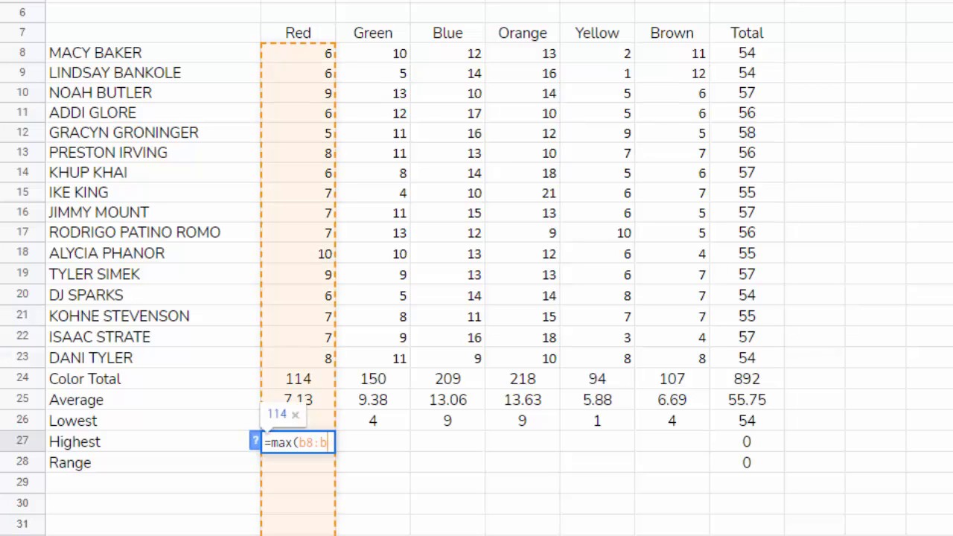
text(23))
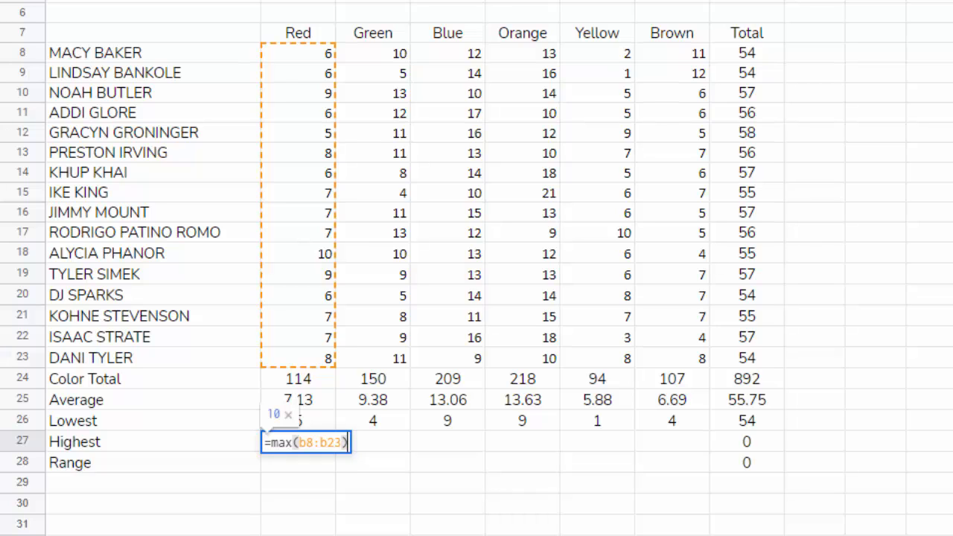
key(Return)
Fill the Highest formula from B27 across to Total cell H27
click(298, 441)
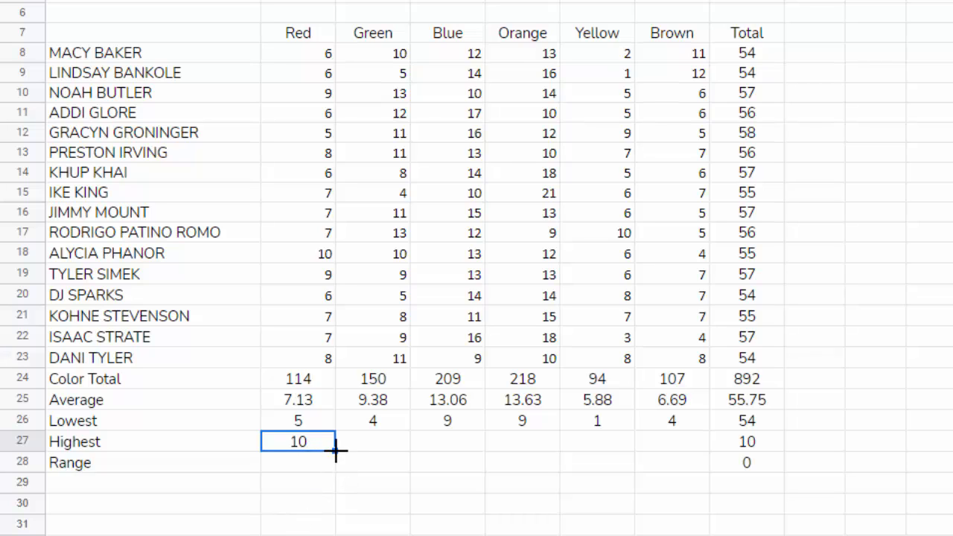
drag(335, 448, 715, 449)
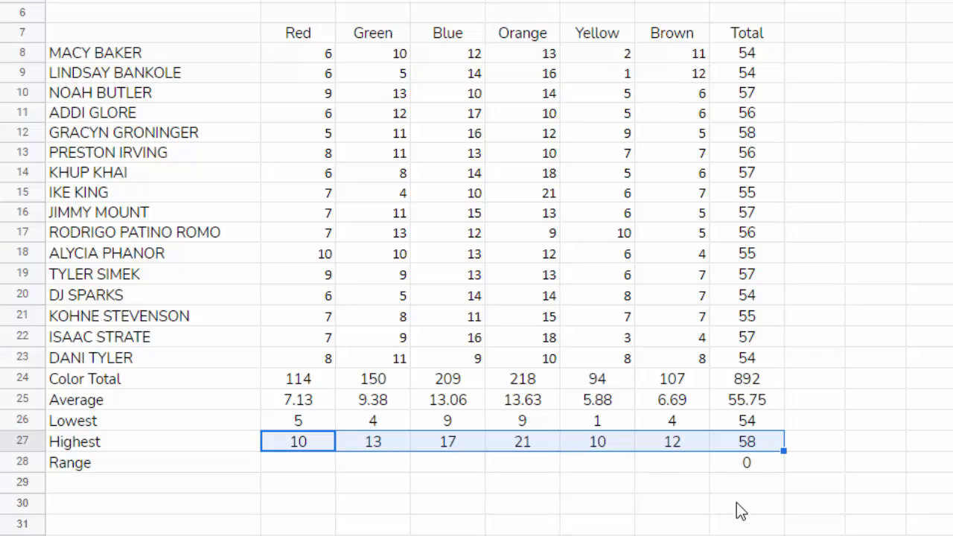
click(753, 447)
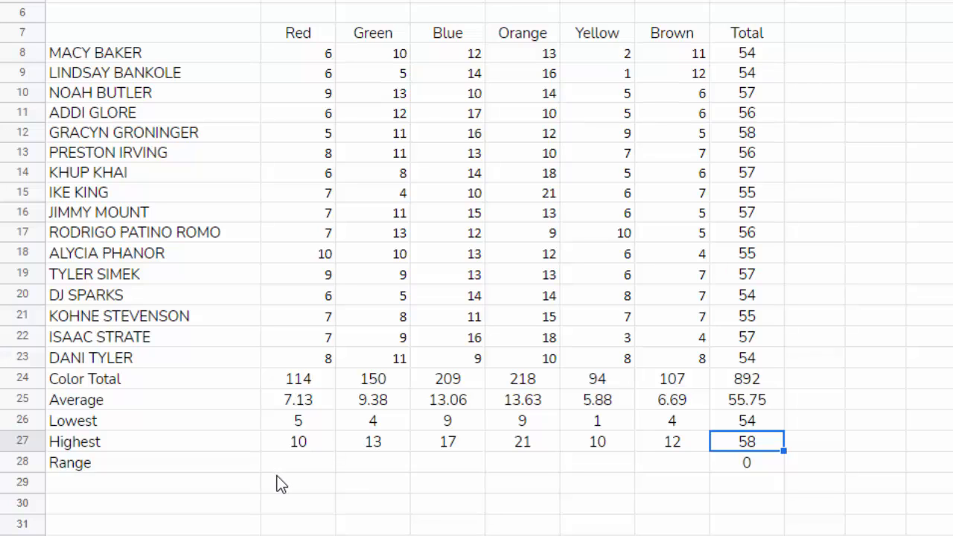
Enter the formula =b27-b26 in Range cell B28 for the Red counts and fill it across to Total cell H28
click(298, 421)
click(301, 445)
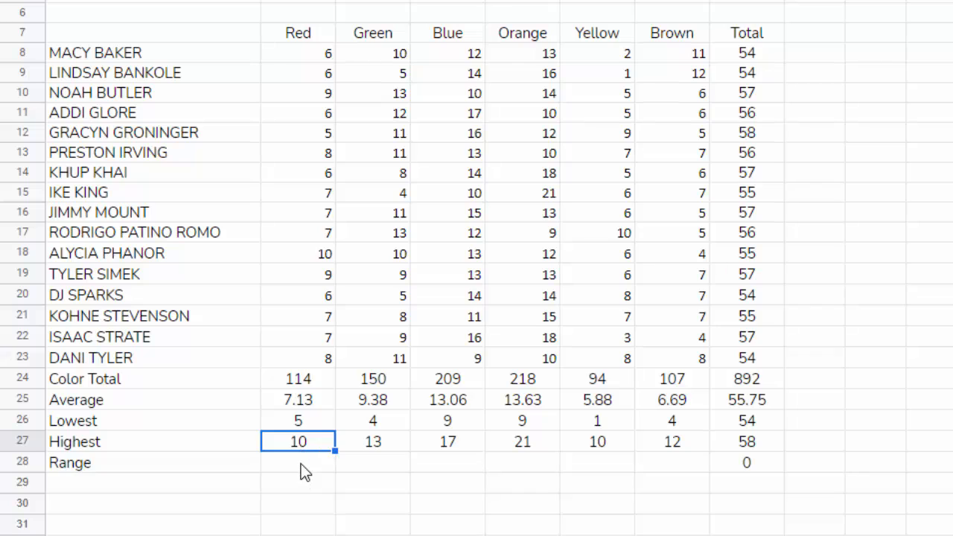
click(301, 464)
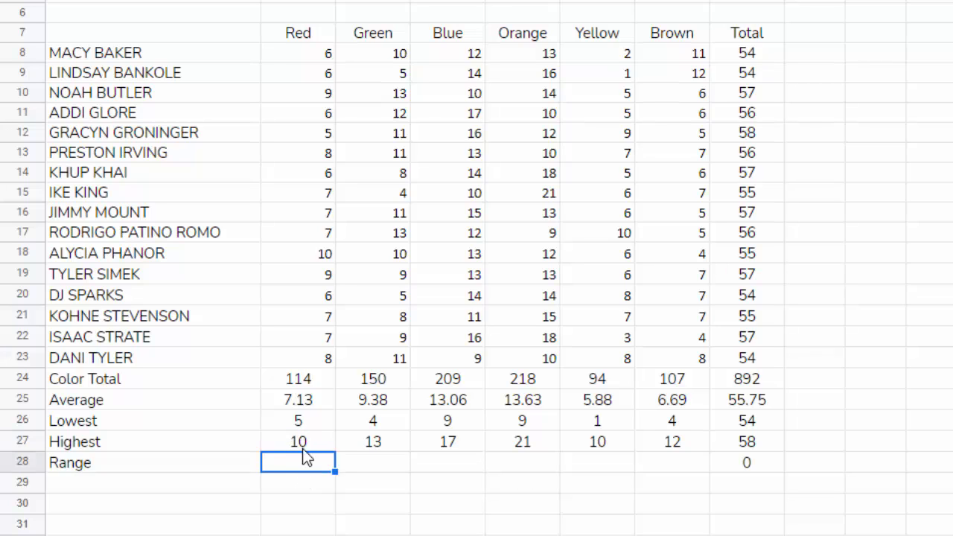
click(299, 442)
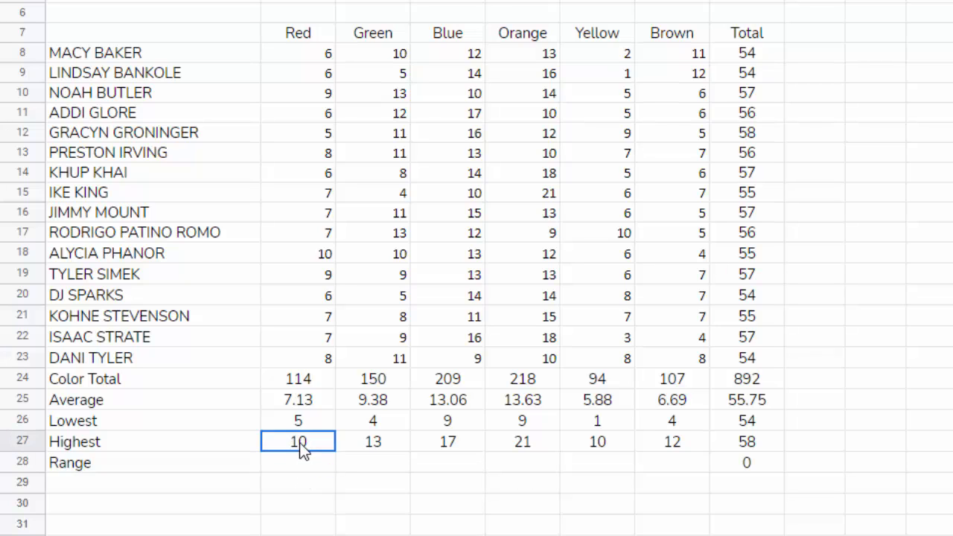
click(304, 427)
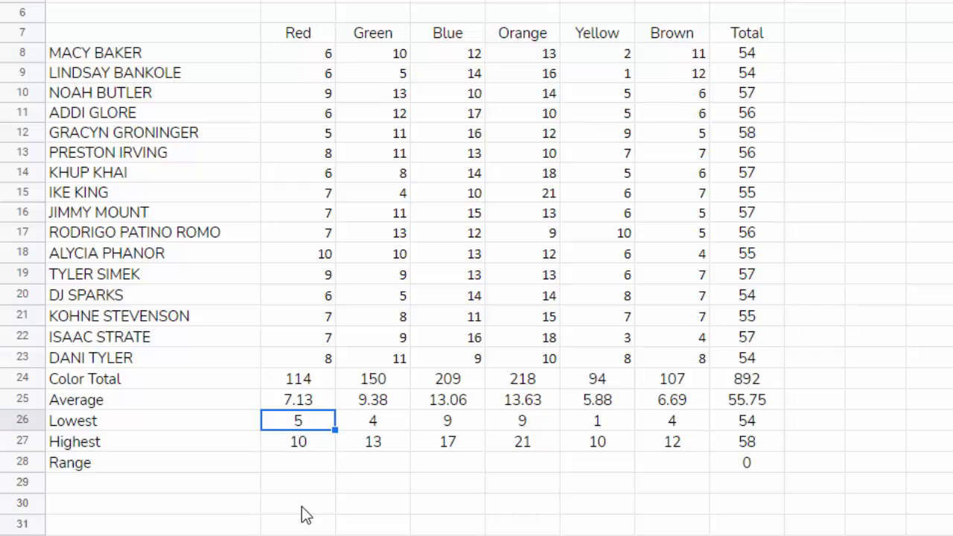
click(305, 464)
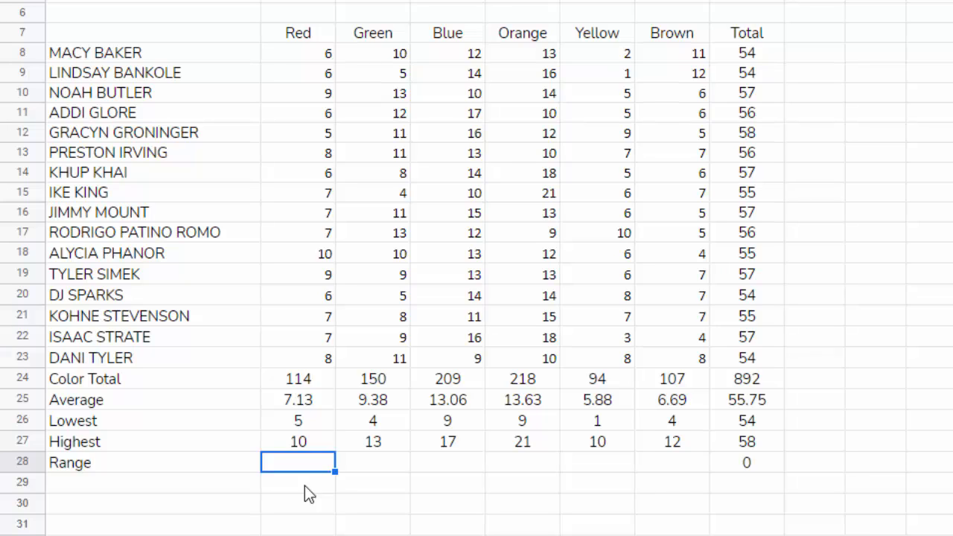
text(=)
text(b27)
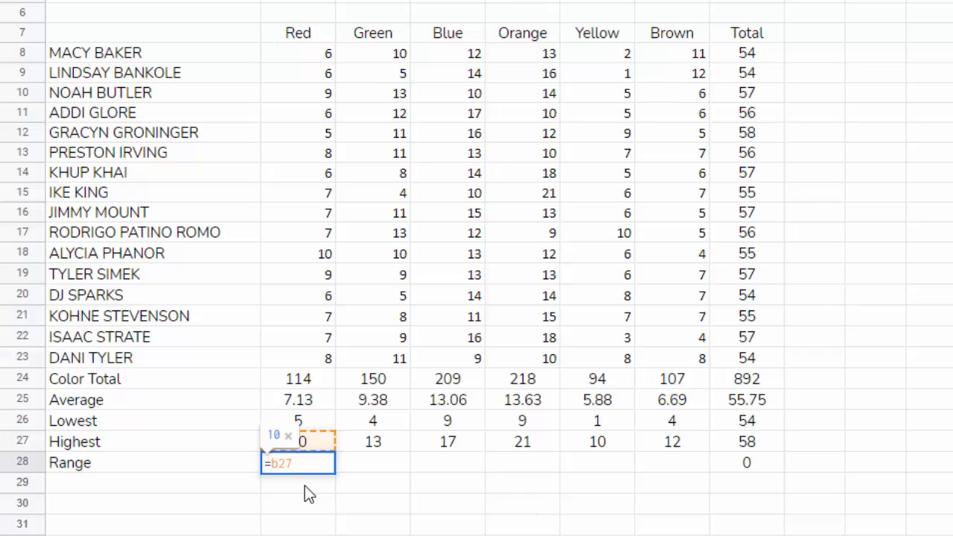
text(-)
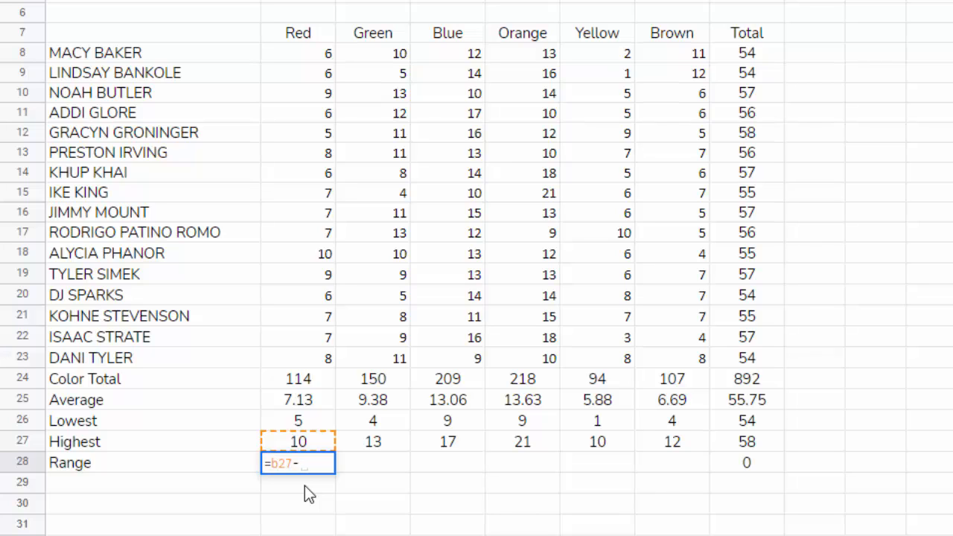
text(b26)
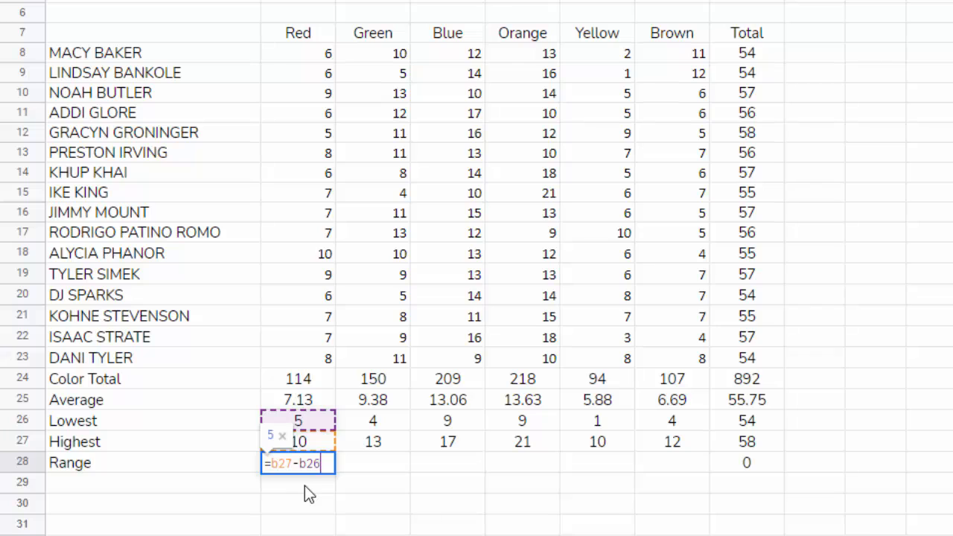
key(Return)
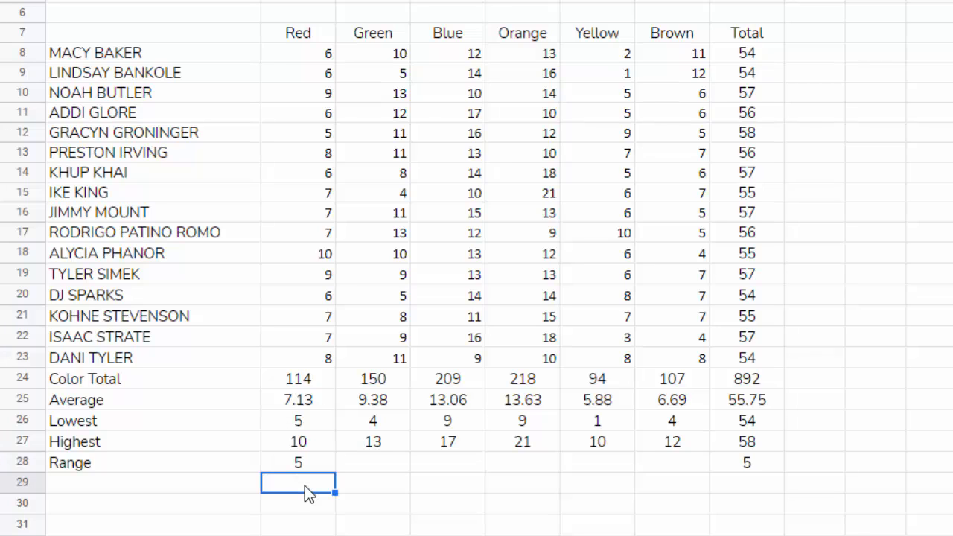
click(313, 467)
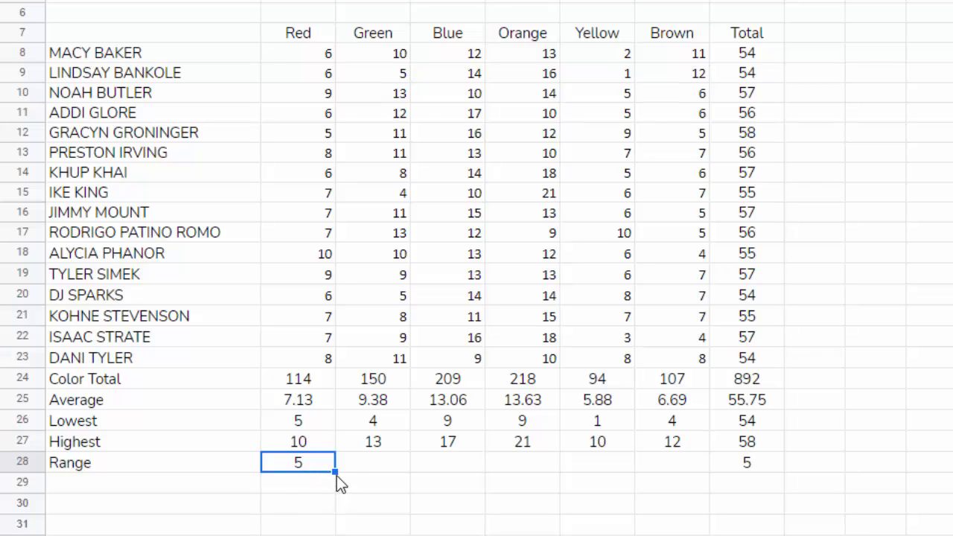
drag(335, 471, 737, 473)
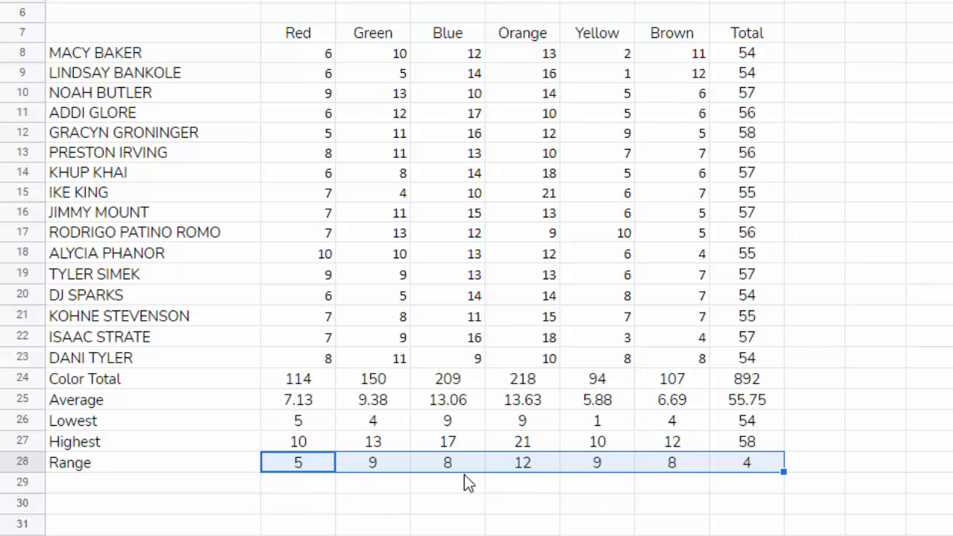
Compare the Color Total and Average values of the Green, Blue and Orange columns
click(537, 381)
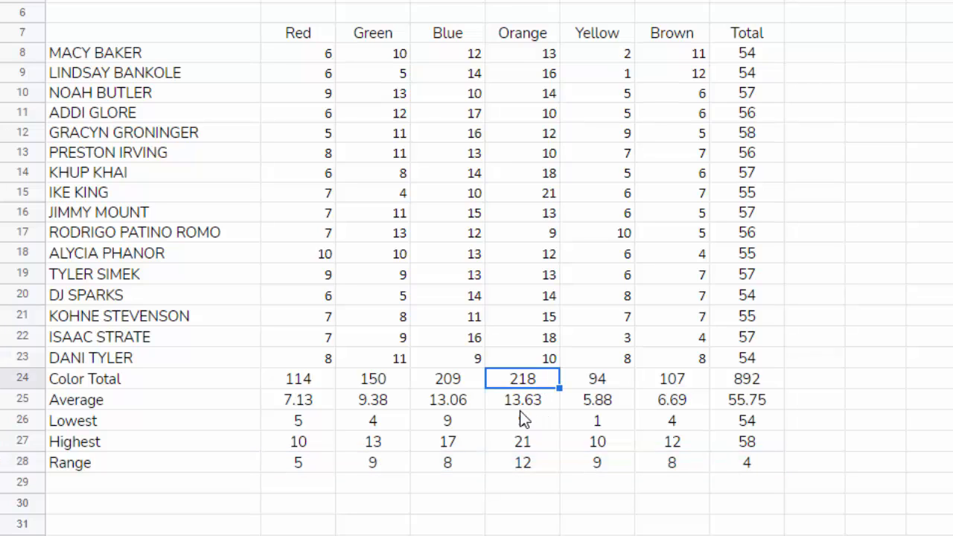
click(459, 381)
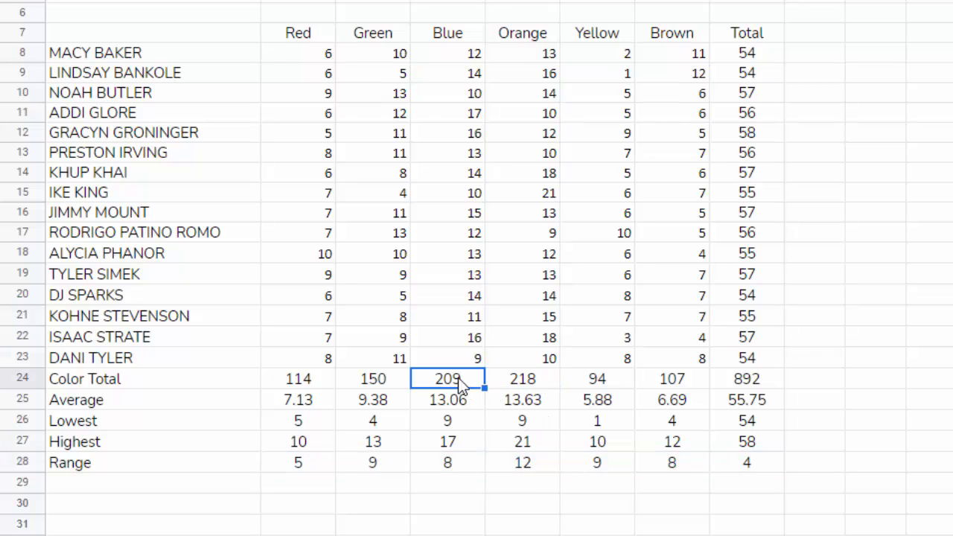
click(524, 379)
click(472, 372)
click(377, 384)
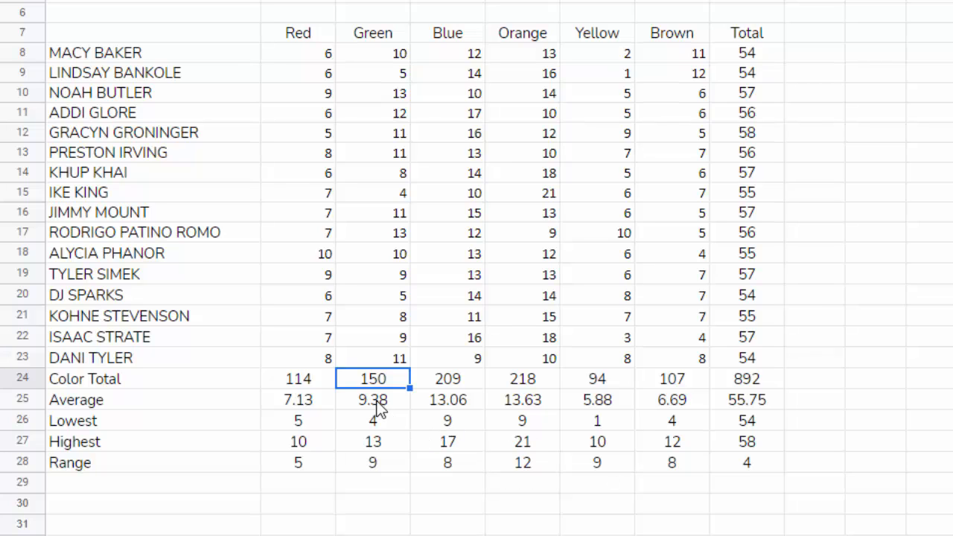
click(525, 406)
click(447, 406)
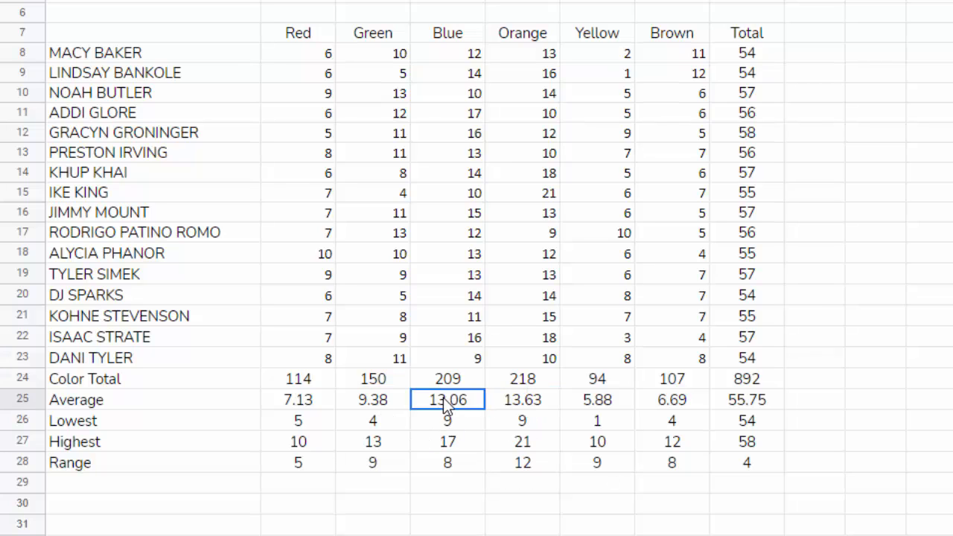
click(523, 408)
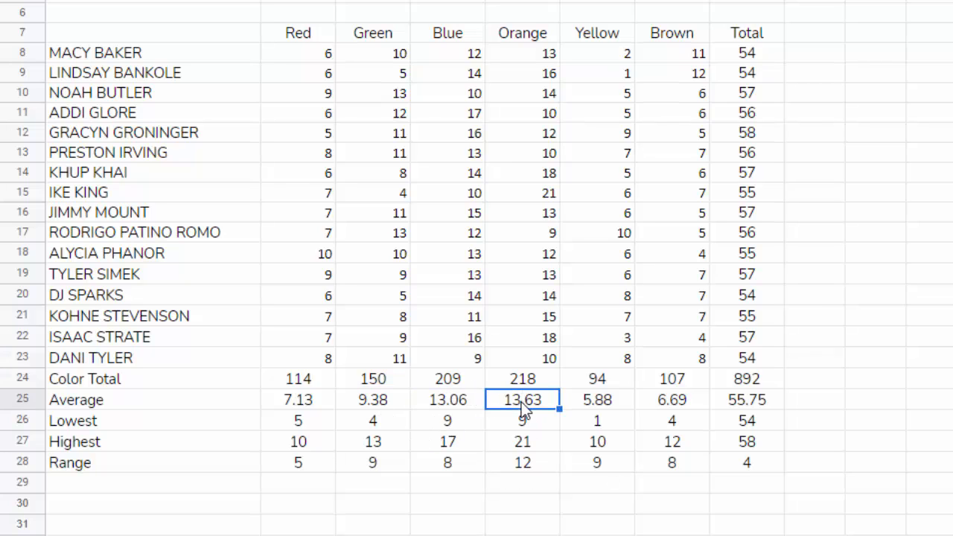
click(450, 406)
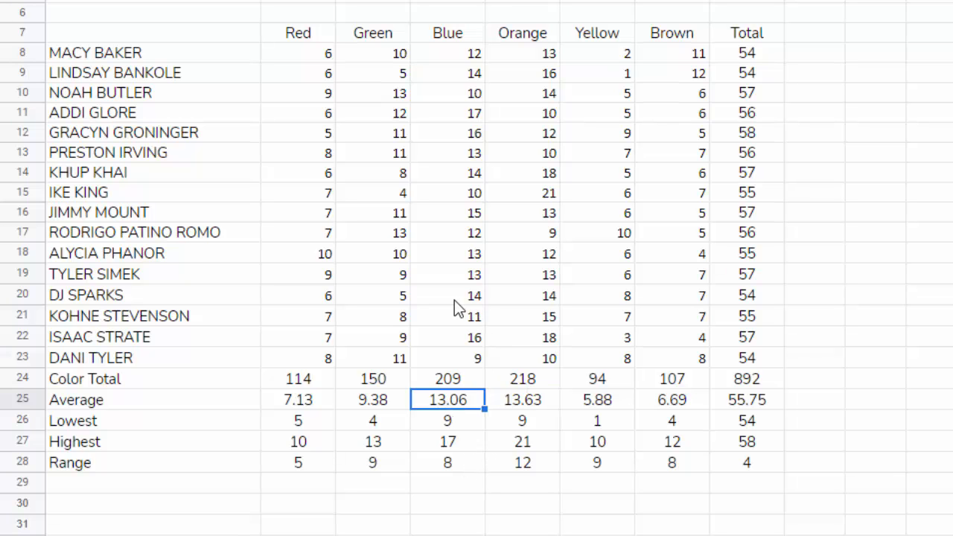
Fill the whole data table A7:H28 with light yellow and add borders around all its cells
click(133, 33)
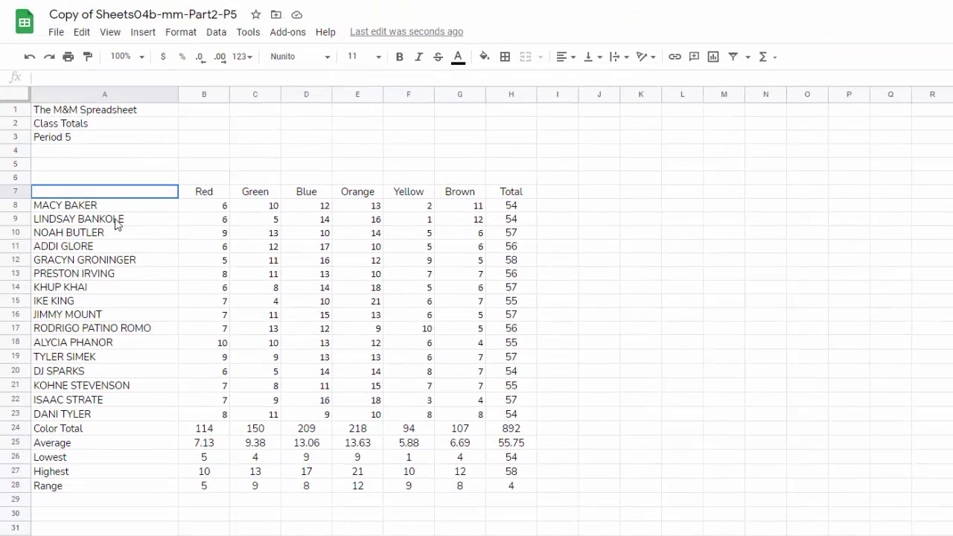
mouse_move(115, 223)
mouse_down()
mouse_move(189, 296)
mouse_move(483, 496)
mouse_move(499, 500)
mouse_move(506, 485)
mouse_up()
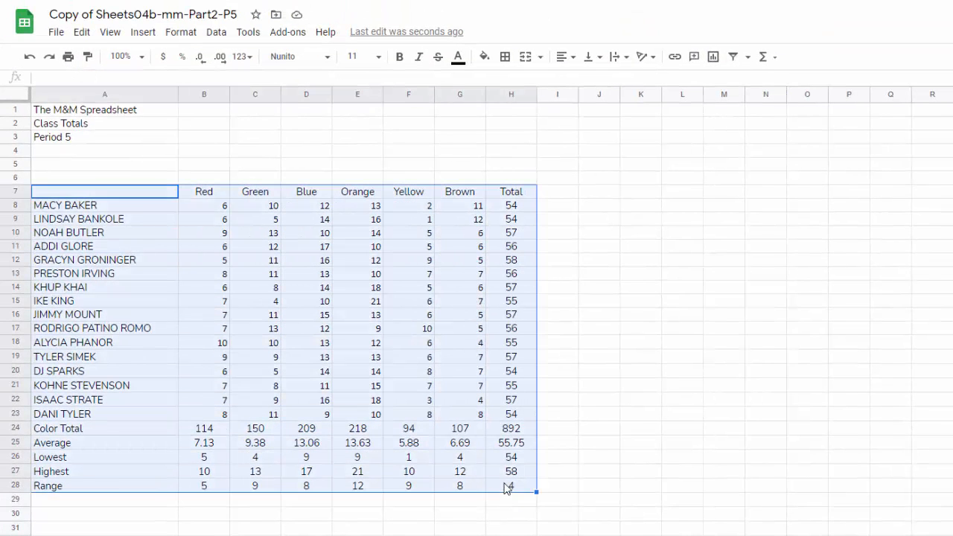
click(484, 57)
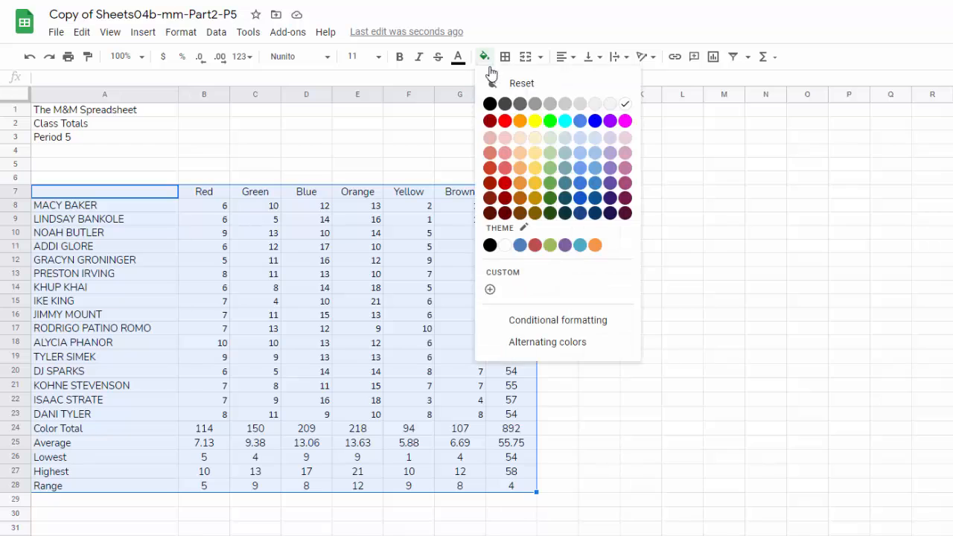
click(535, 154)
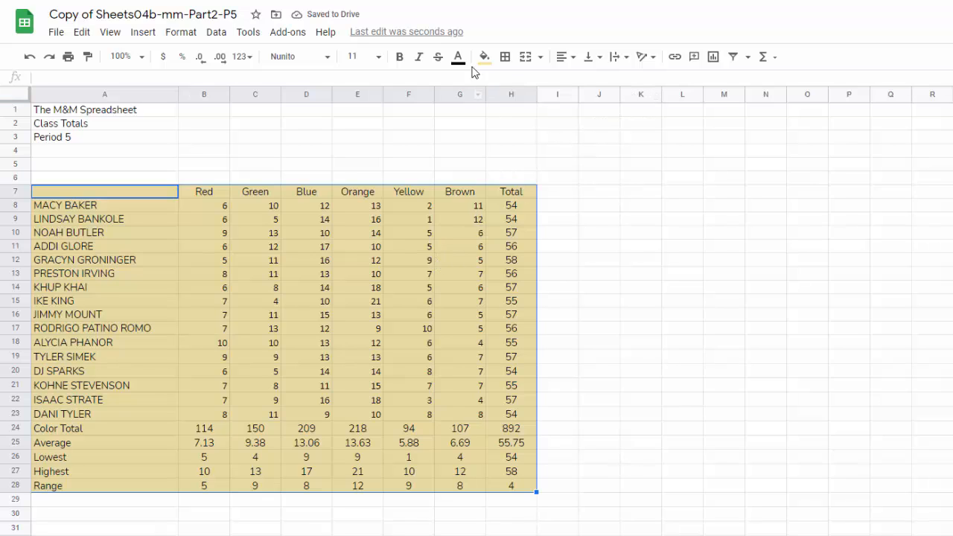
click(505, 56)
click(510, 83)
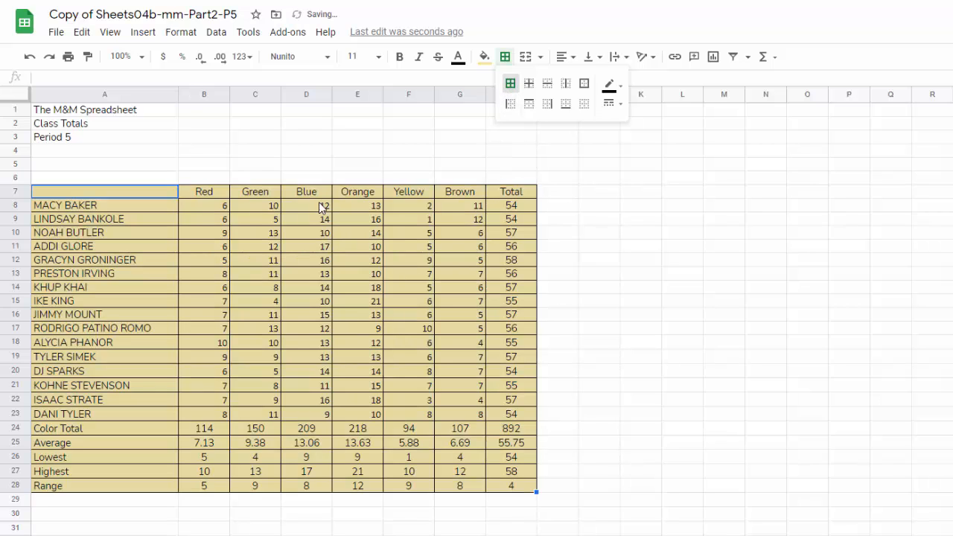
Center all the numbers in B8:H28 horizontally
click(261, 220)
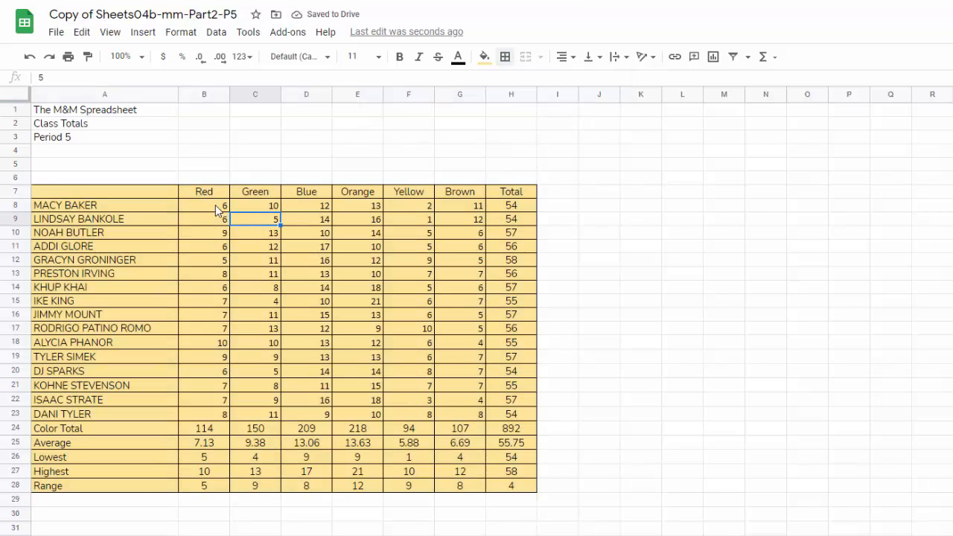
drag(216, 205, 511, 486)
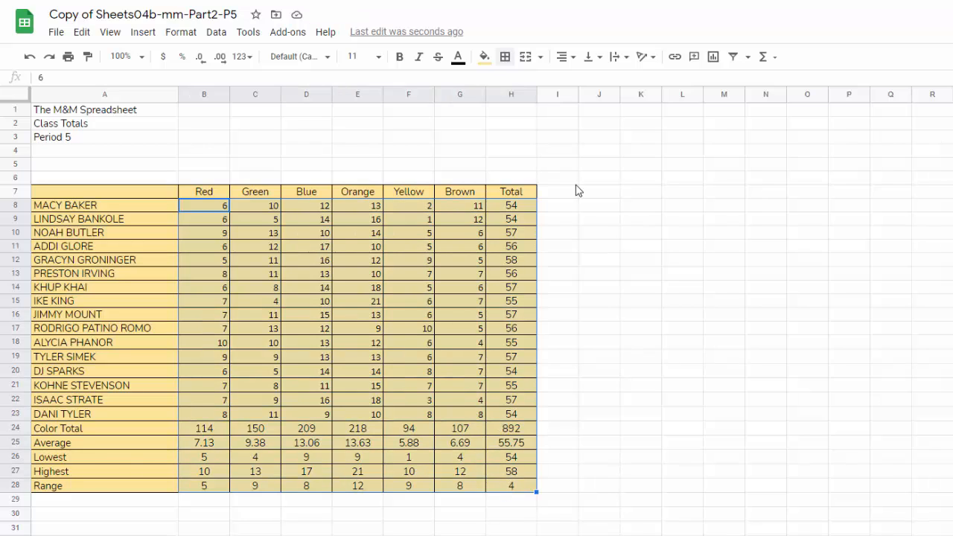
click(569, 56)
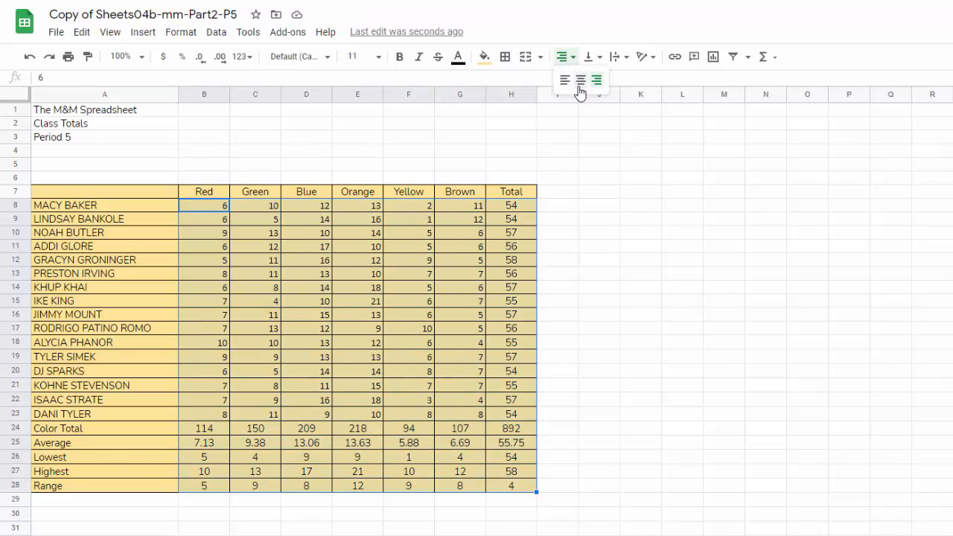
click(580, 80)
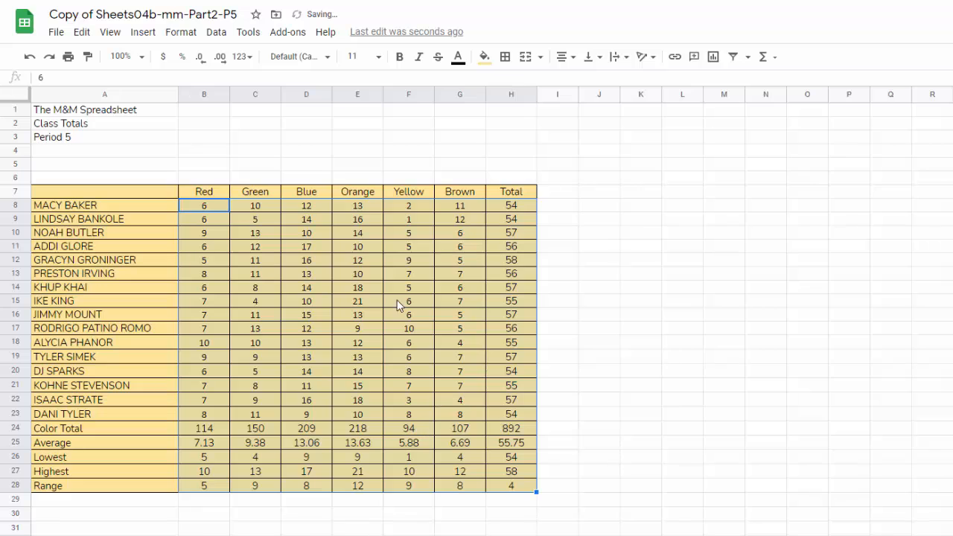
Set the text of the table A7:H28 to the Bebas Neue font at size 14
drag(159, 194, 491, 486)
click(298, 56)
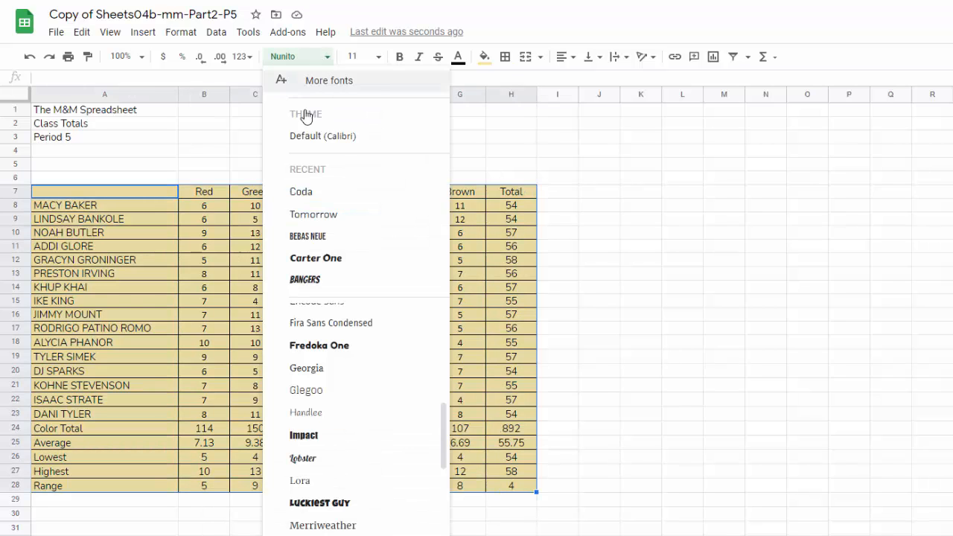
click(300, 236)
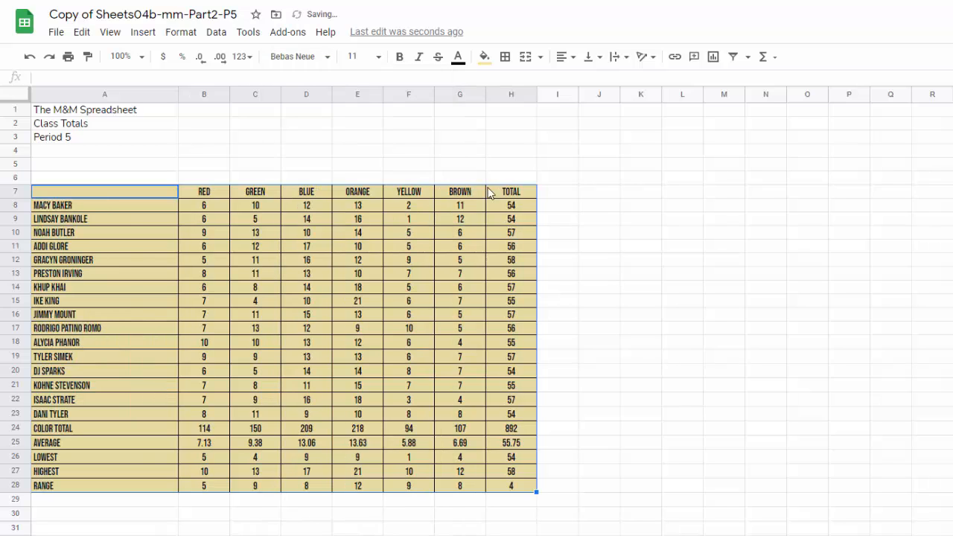
click(376, 60)
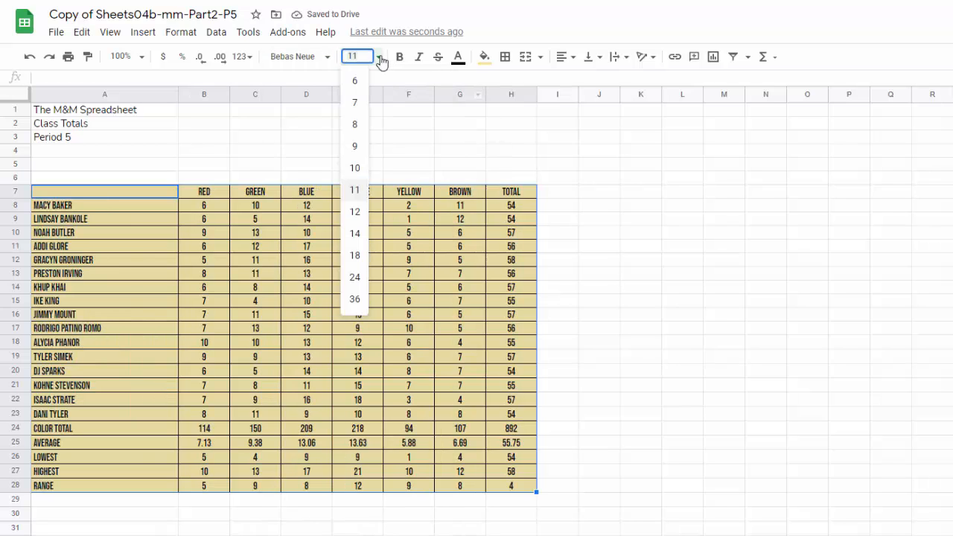
click(355, 233)
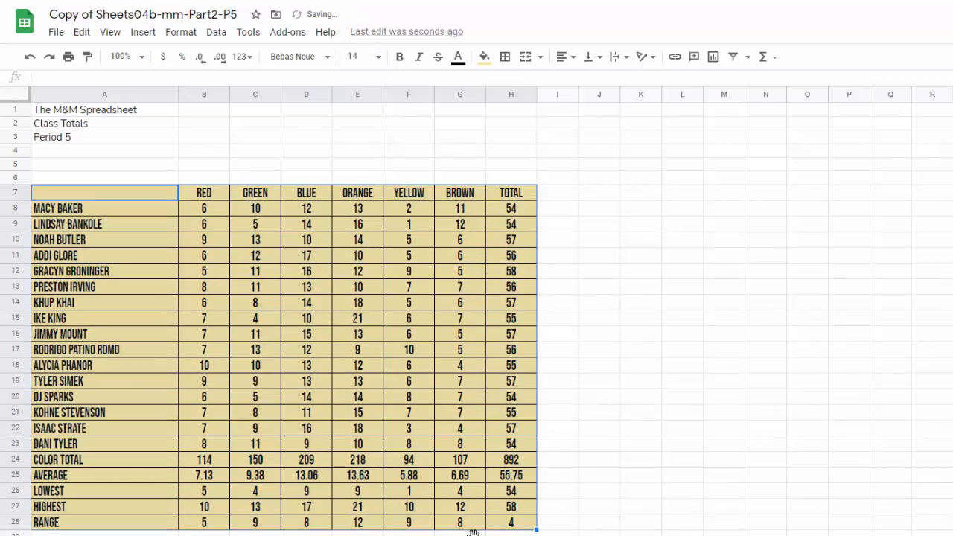
Fill the header row A7:H7 with the darkest brownish yellow shade
click(98, 199)
drag(106, 196, 523, 196)
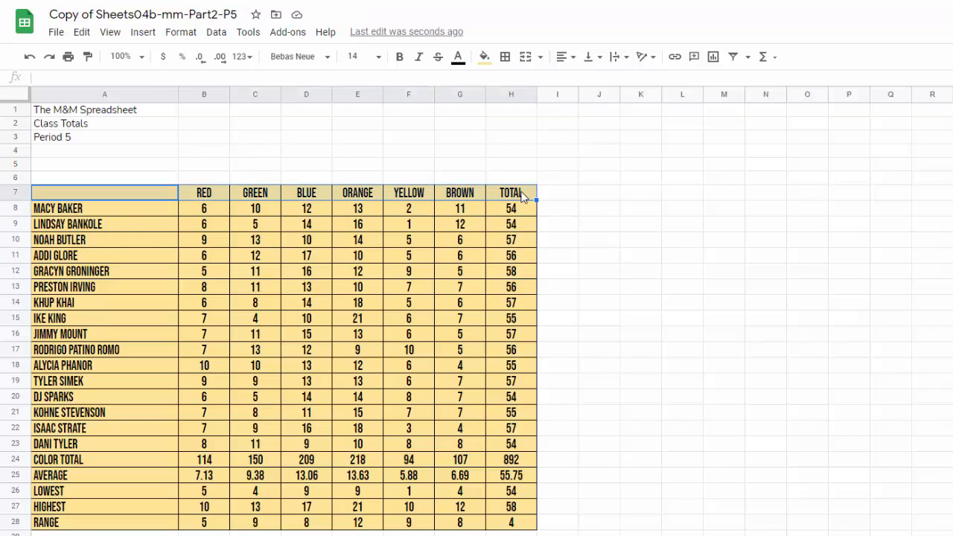
click(485, 59)
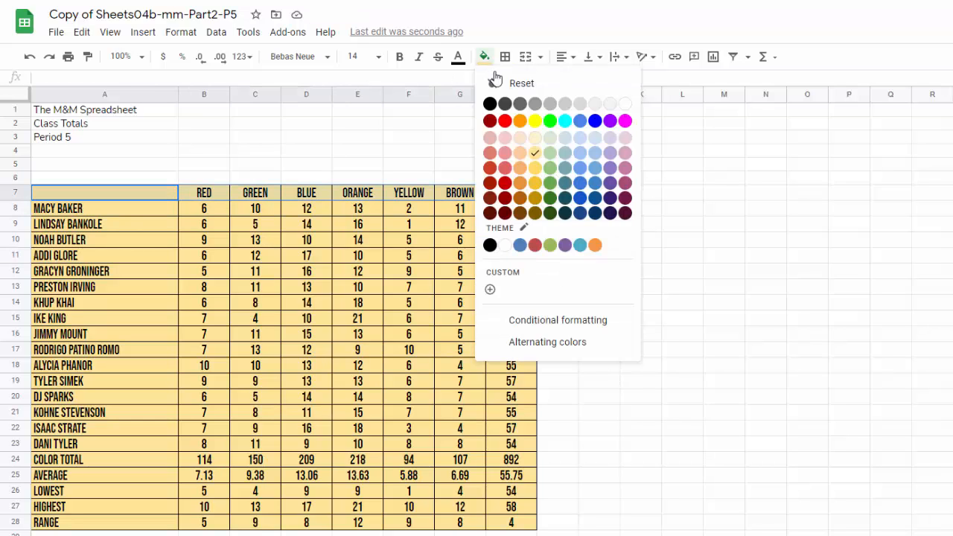
click(535, 213)
Fill the first table column A7:A28 with the same darkest brownish yellow as the header row
click(132, 210)
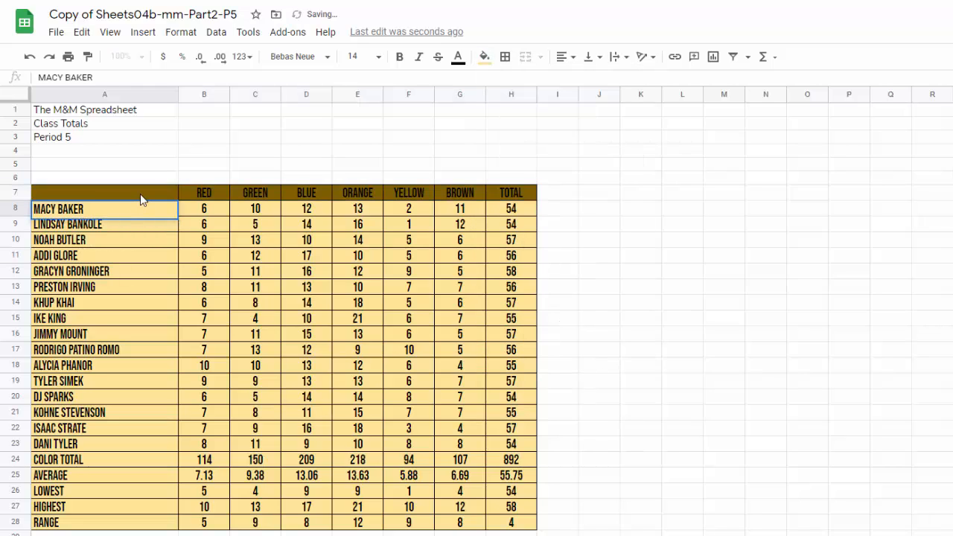
drag(140, 195, 149, 522)
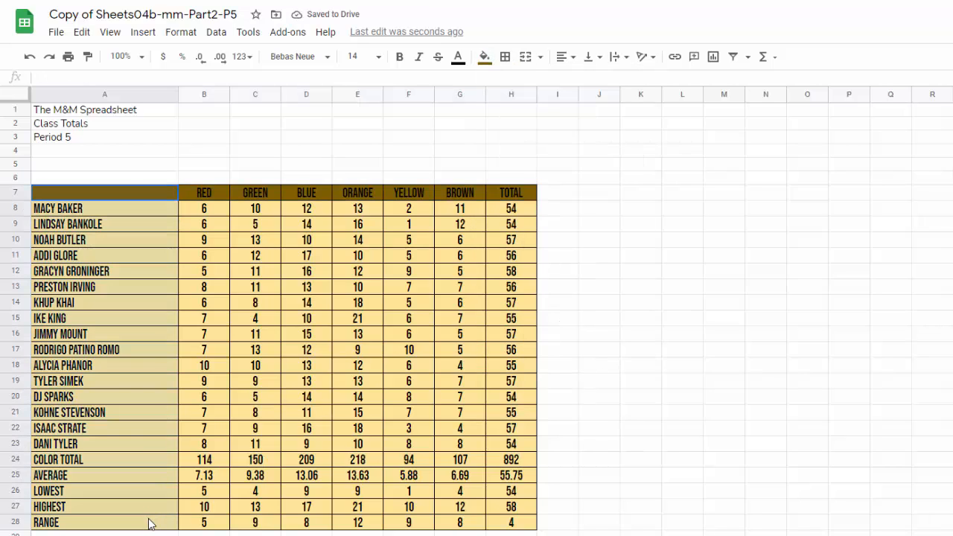
click(486, 58)
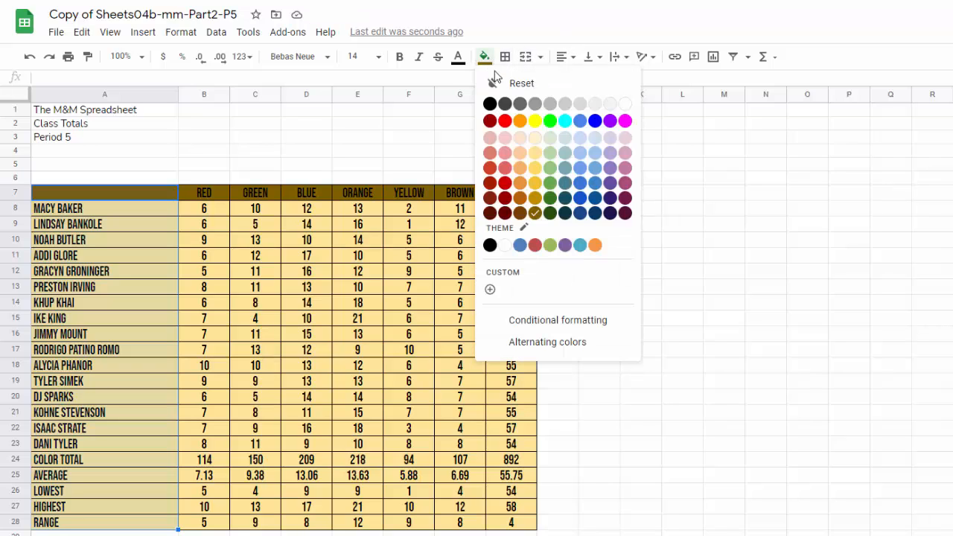
click(533, 213)
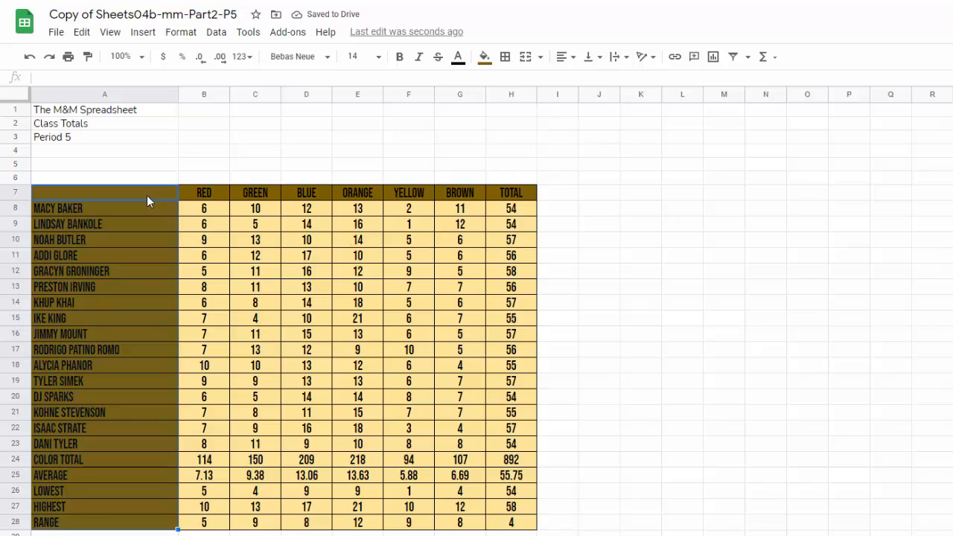
Give the labels in A7:A28 a very light gray text color and align them to the right
click(458, 57)
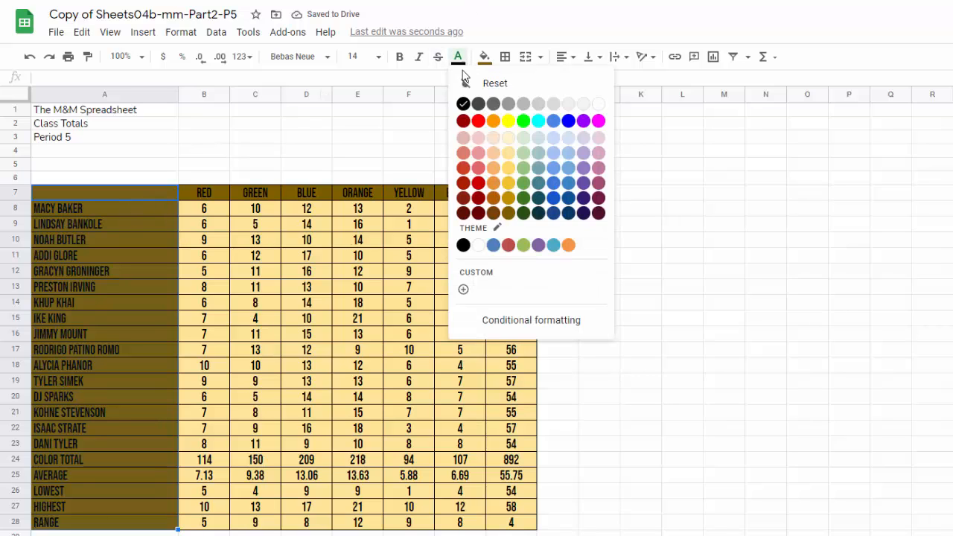
click(568, 105)
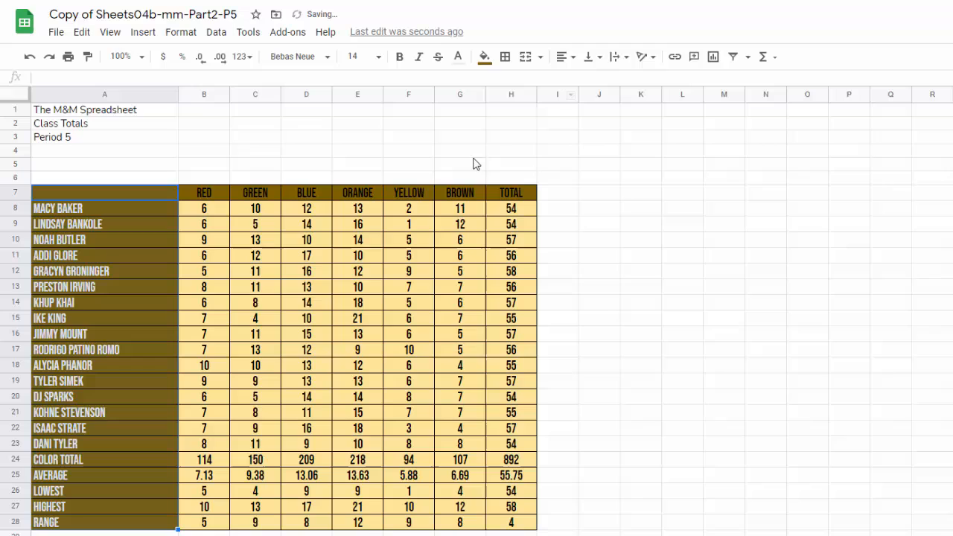
click(564, 58)
click(597, 82)
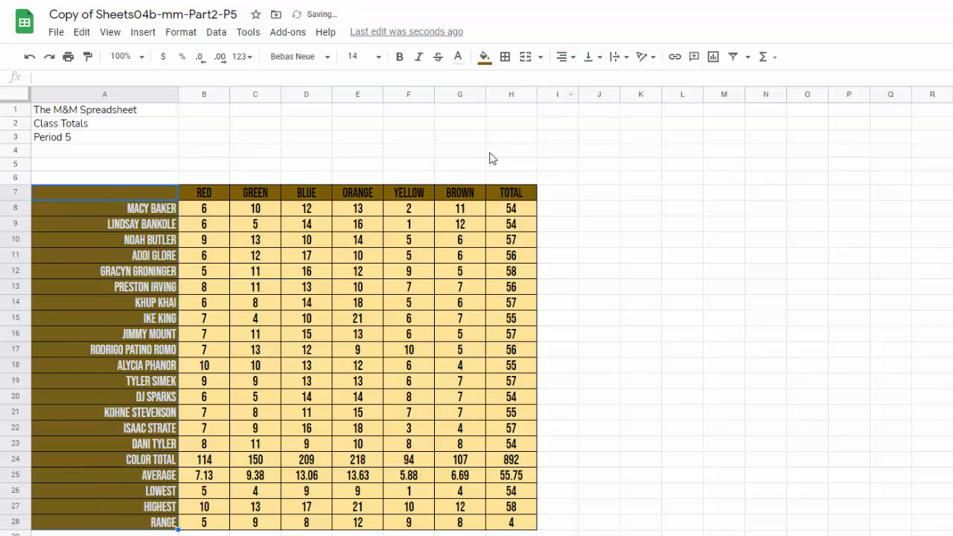
Set the text of the header cells B7:H7 to the same very light gray as the labels in column A
click(216, 195)
drag(216, 195, 512, 196)
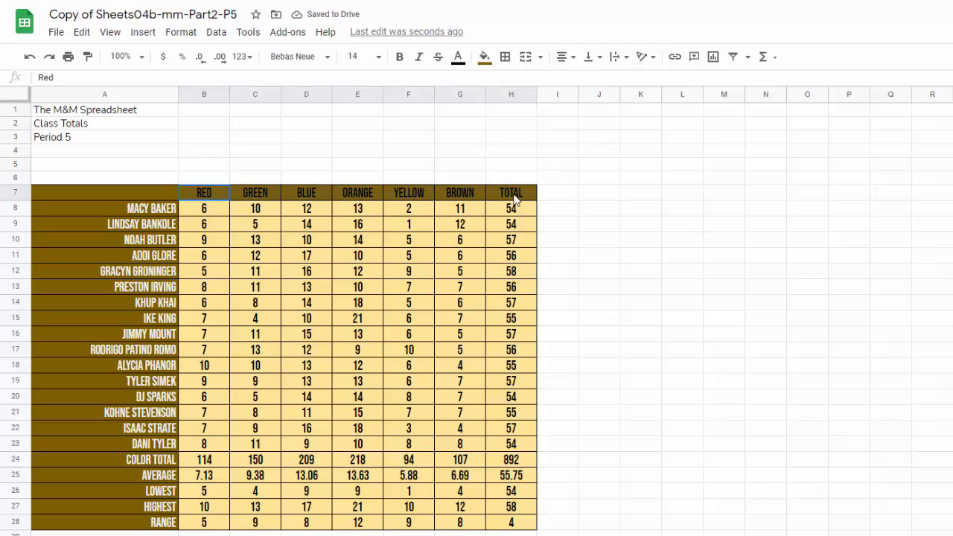
click(484, 57)
click(461, 58)
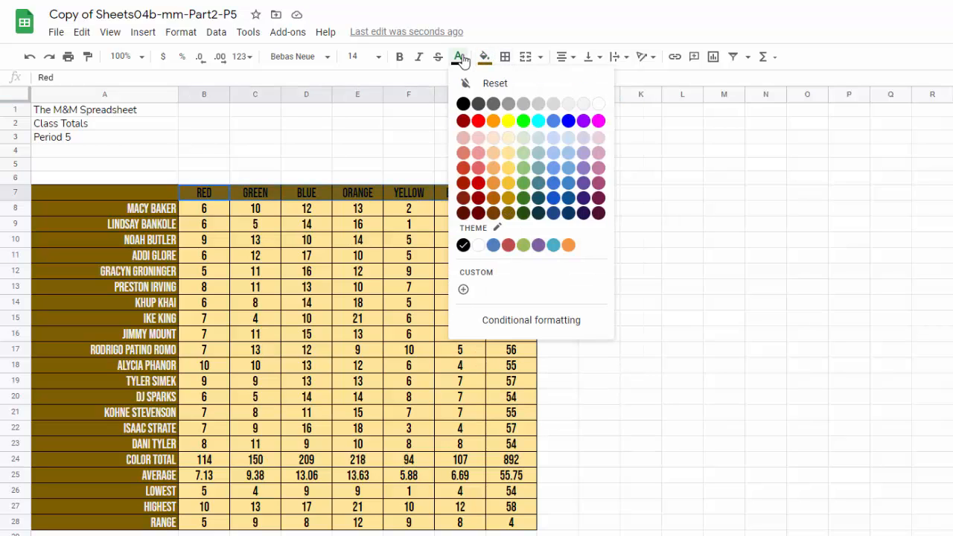
click(552, 104)
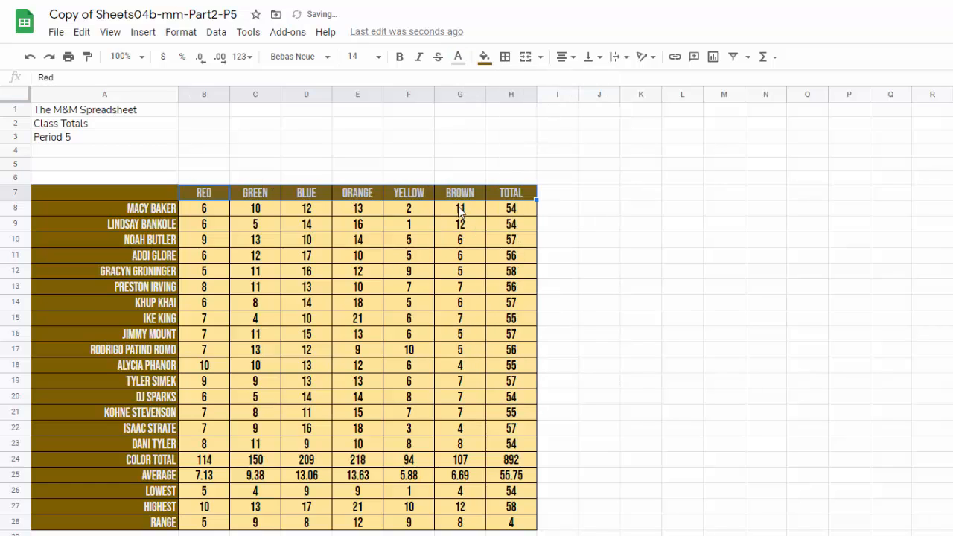
click(458, 58)
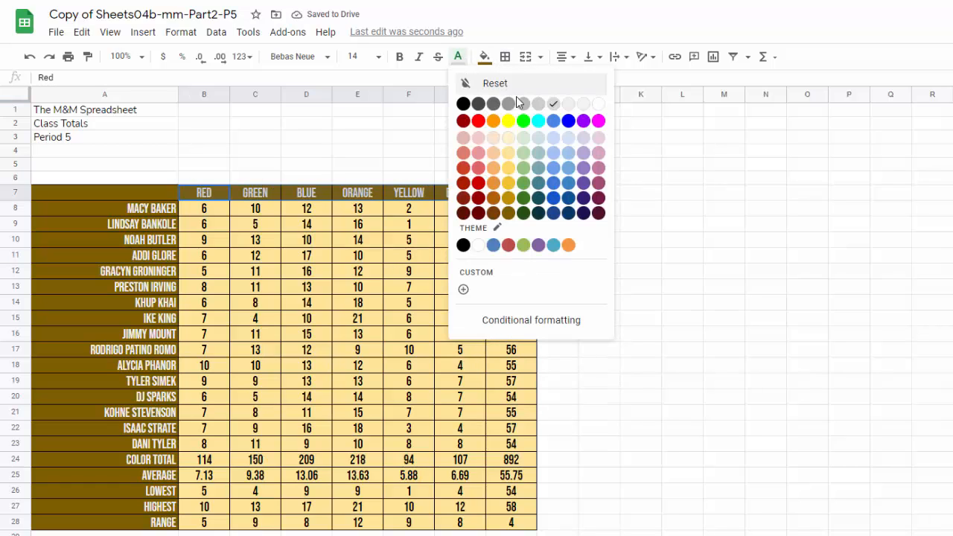
click(569, 103)
click(140, 192)
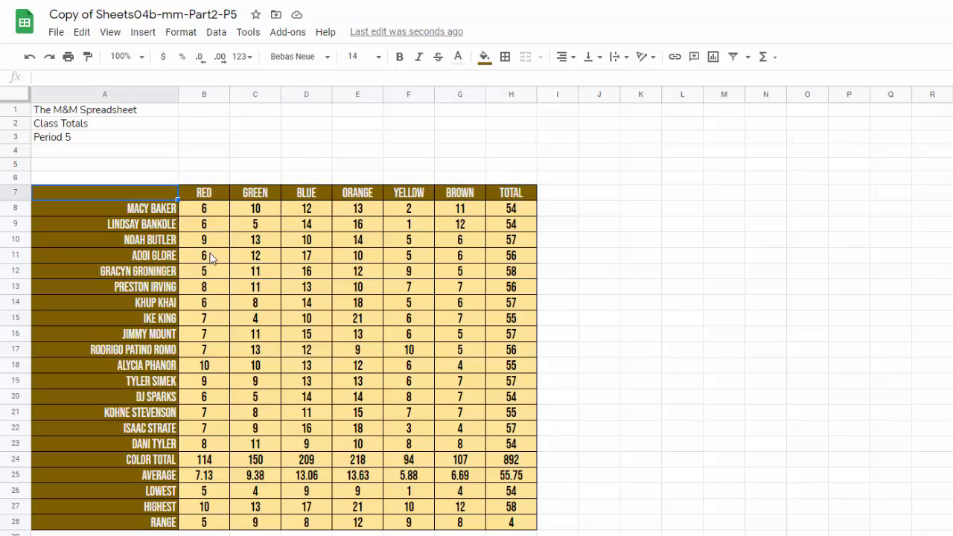
Select the spreadsheet title in cell A1
click(116, 112)
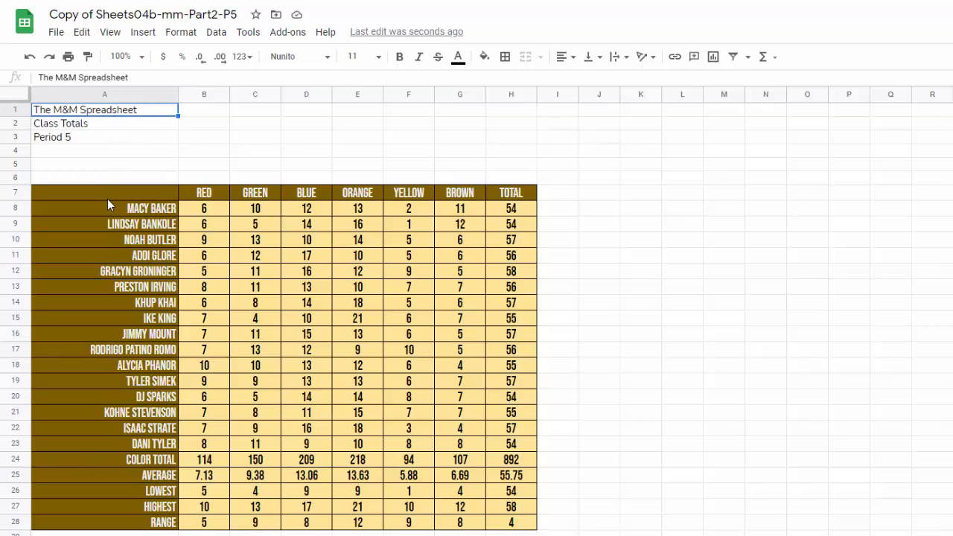